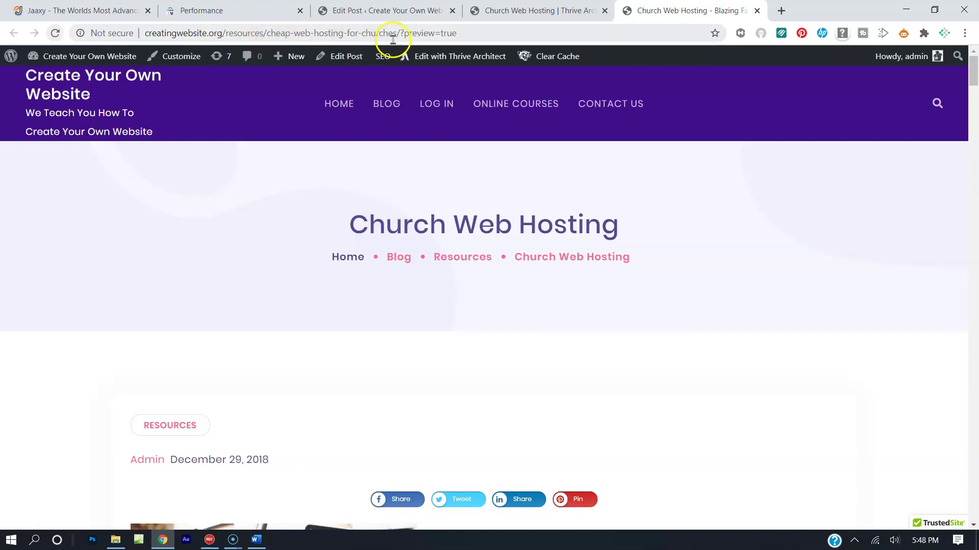
# - Switch to Google Search Console and open the full performance report for creatingwebsite.org, broken down by page
pyautogui.click(255, 12)
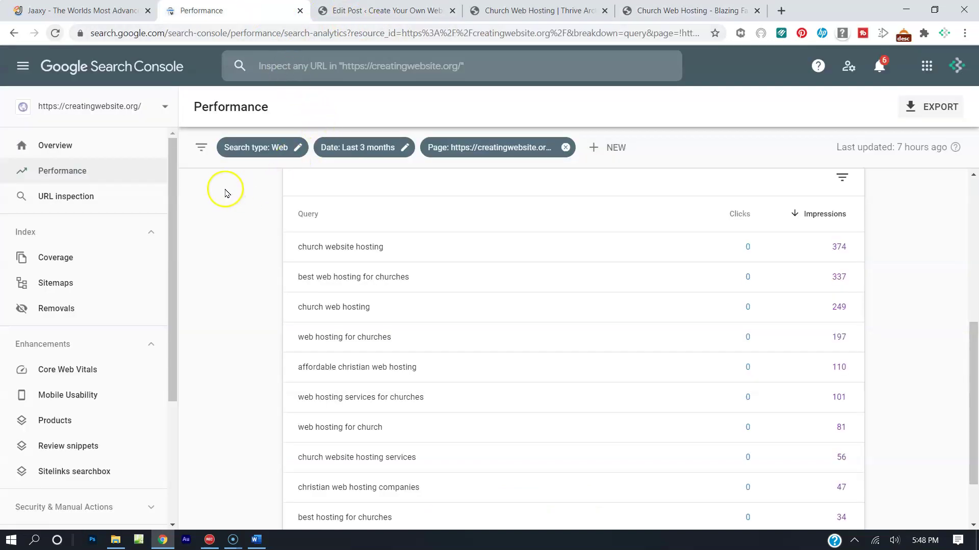
pyautogui.click(41, 146)
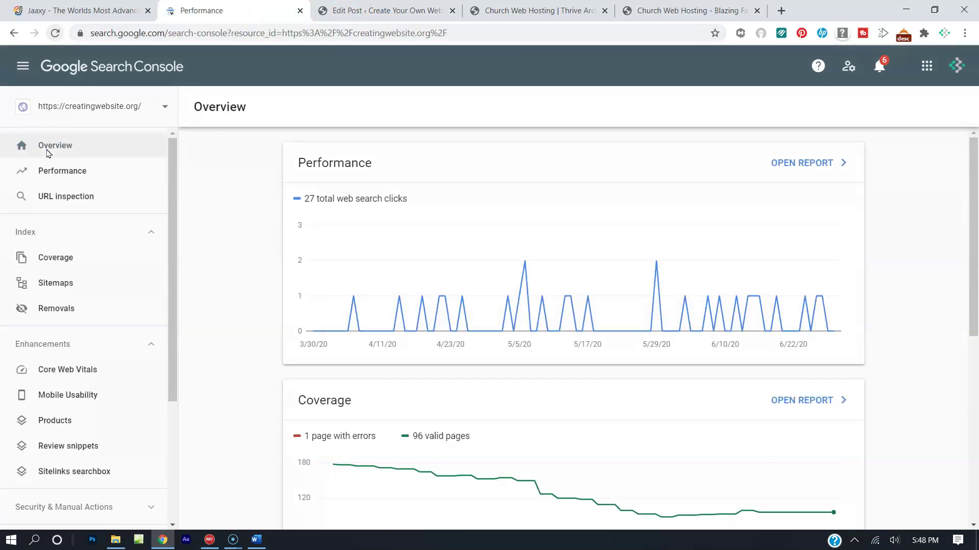
pyautogui.click(787, 161)
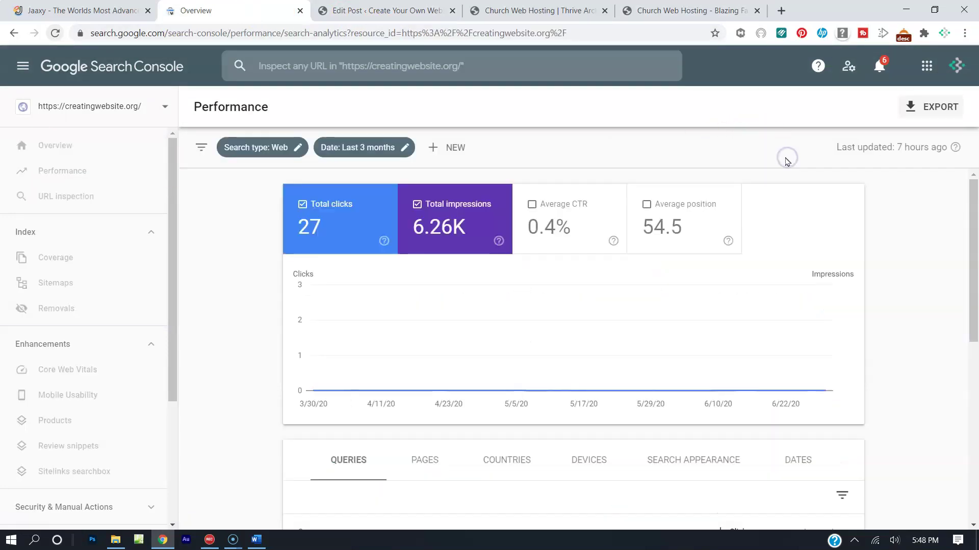
pyautogui.scroll(-4, 631, 297)
pyautogui.click(432, 253)
pyautogui.scroll(-4, 535, 290)
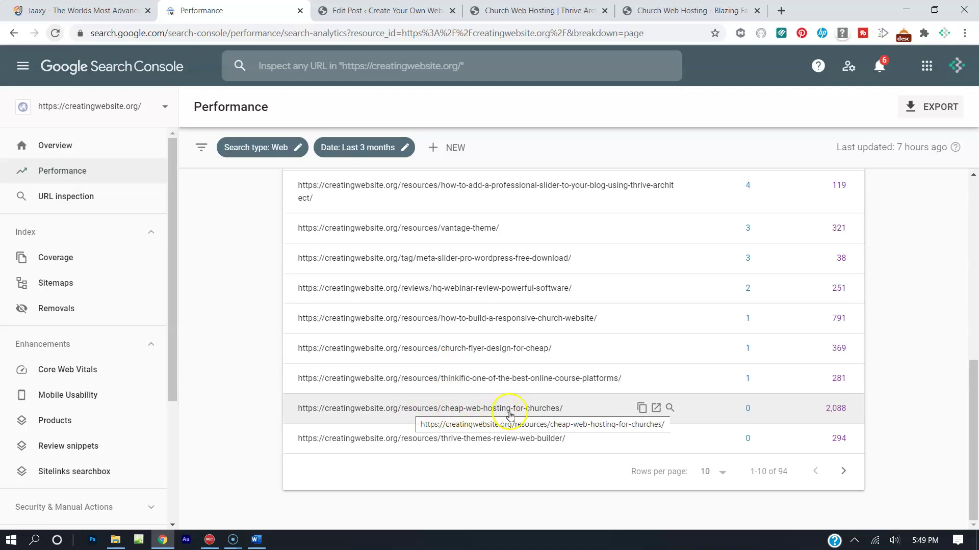
# - Open the live cheap-web-hosting-for-churches page separately, and filter the performance report to that page
pyautogui.click(656, 409)
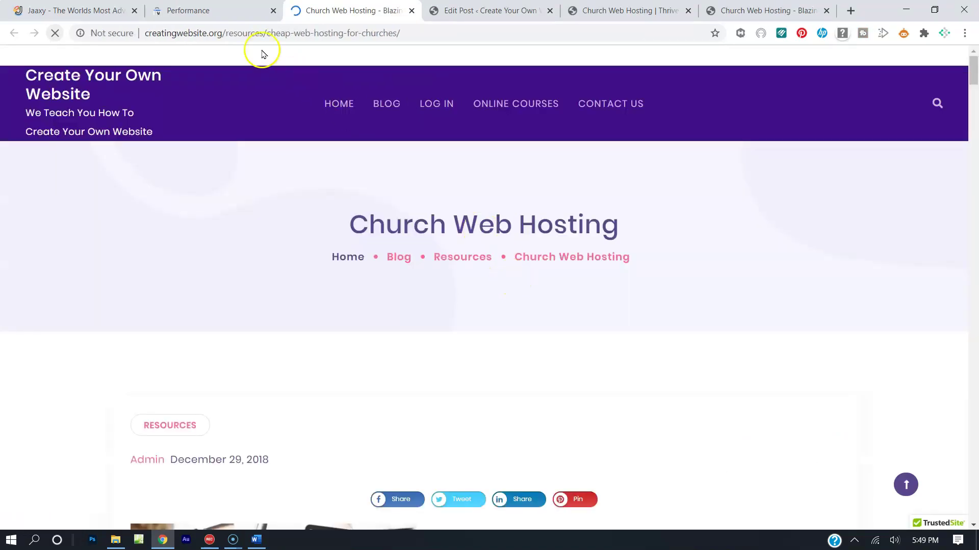
pyautogui.click(232, 10)
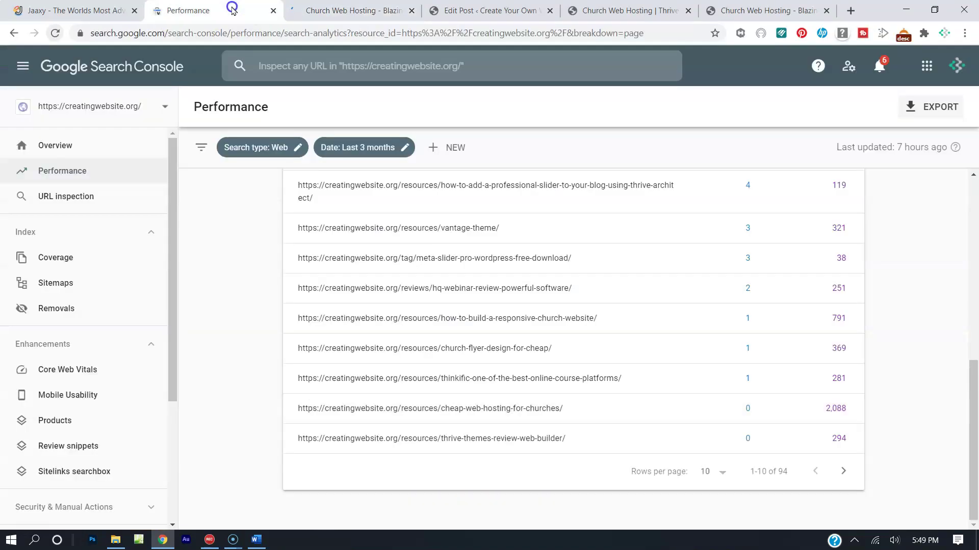
pyautogui.click(515, 412)
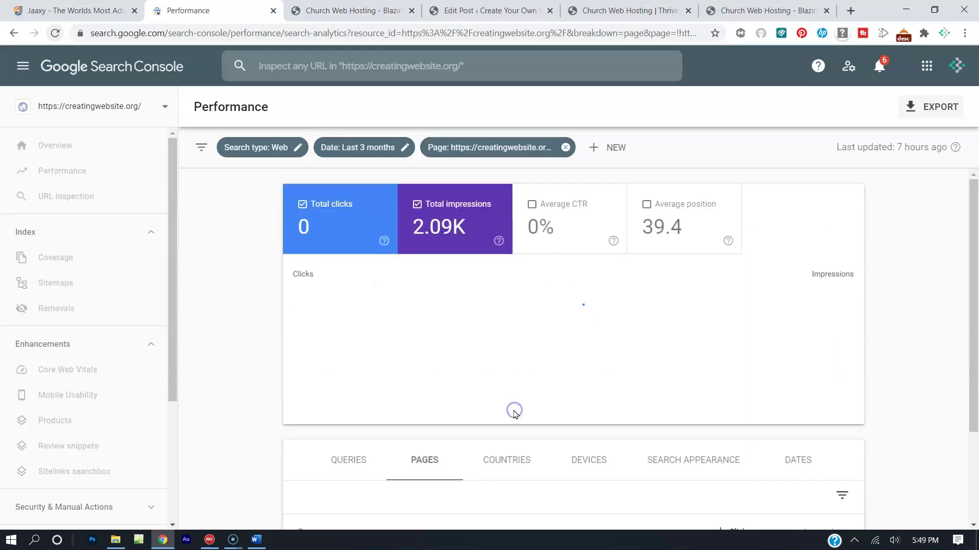
pyautogui.scroll(-3, 499, 370)
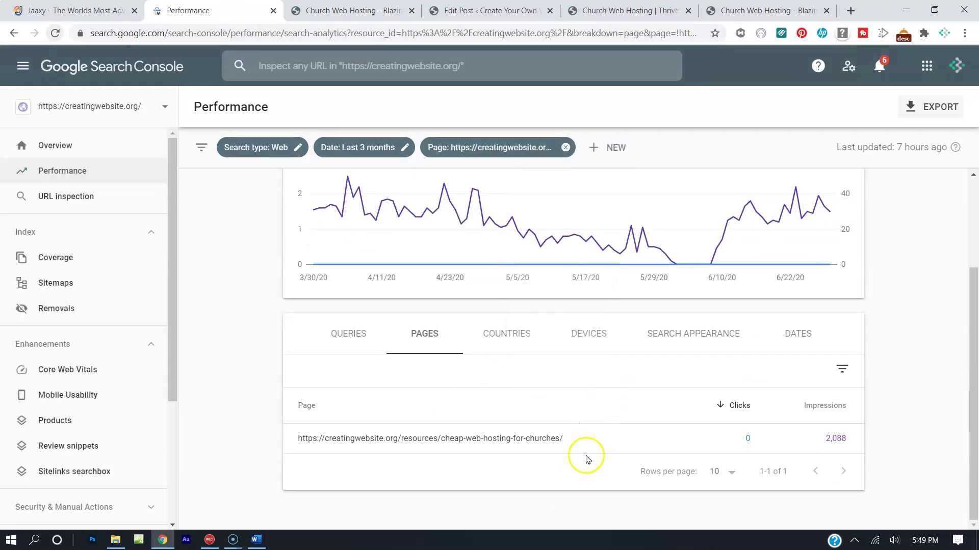
pyautogui.moveTo(610, 446)
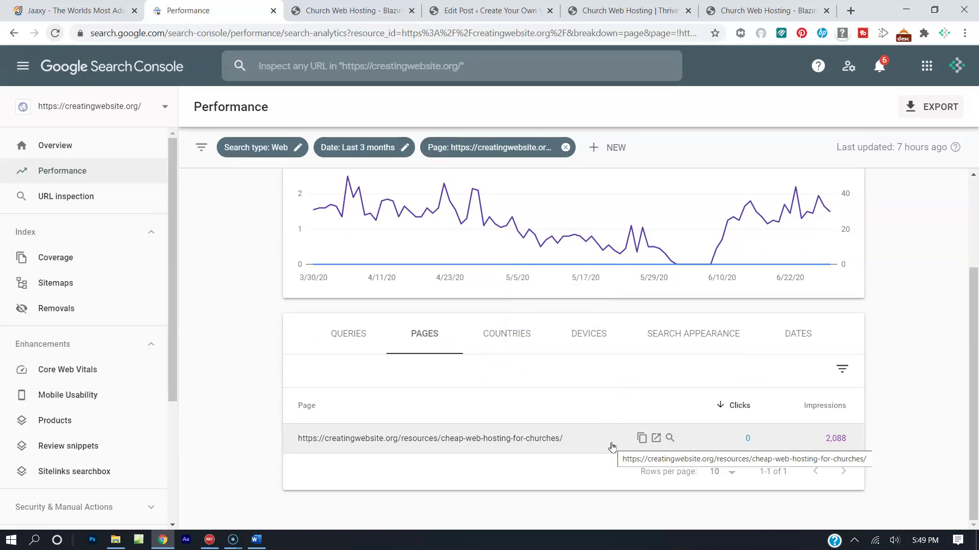
# - List the search queries for the filtered cheap-web-hosting-for-churches page
pyautogui.click(357, 339)
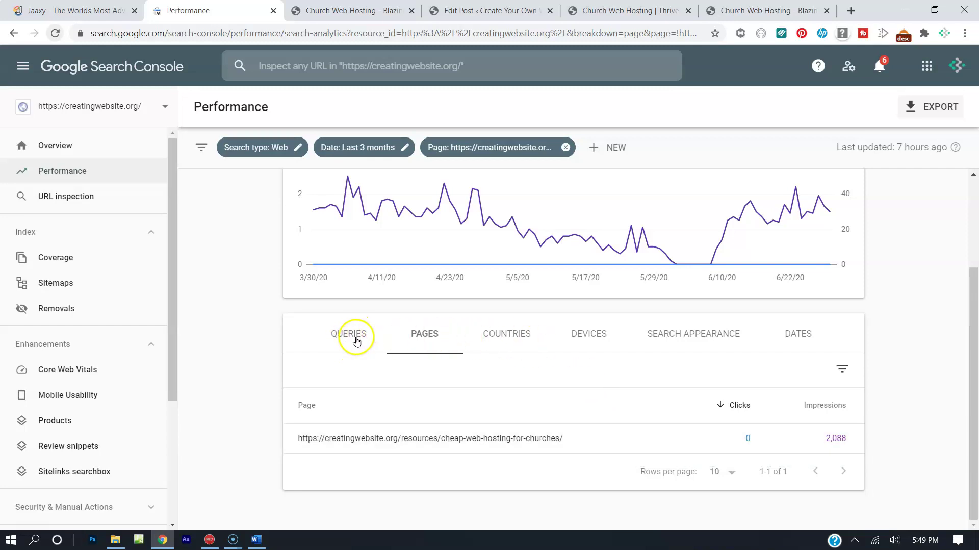
pyautogui.click(356, 340)
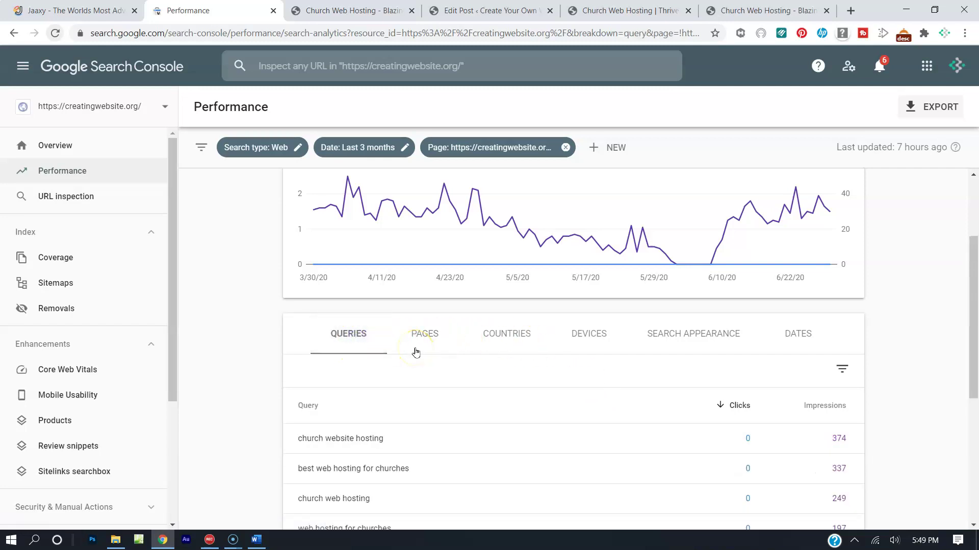
pyautogui.scroll(-2, 416, 351)
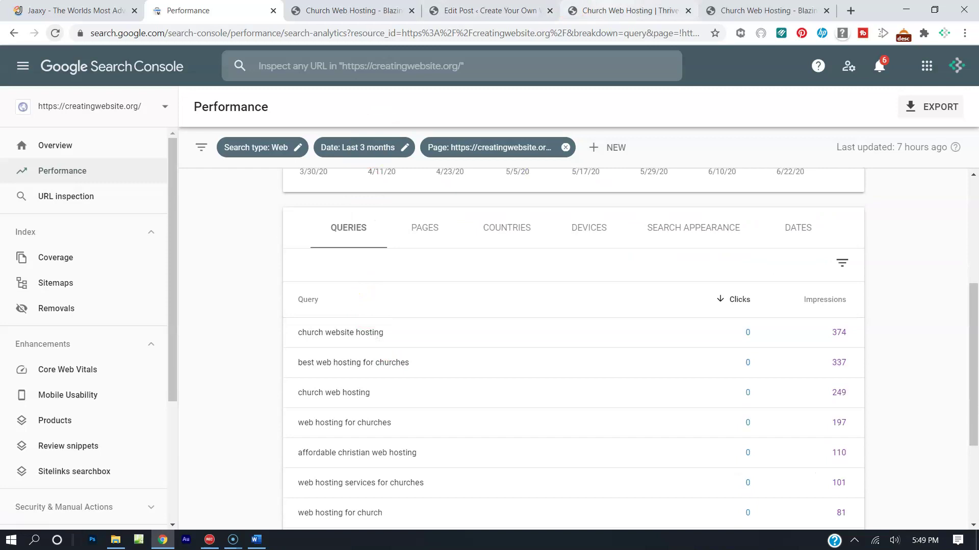
# - Review the preview of the Church Web Hosting post and its content
pyautogui.click(630, 10)
pyautogui.click(737, 7)
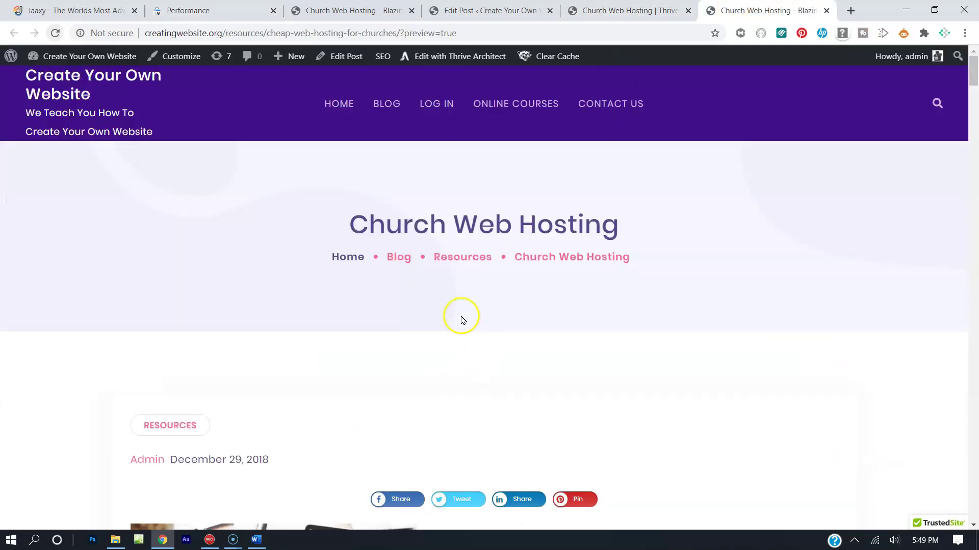
pyautogui.scroll(-8, 443, 286)
# - Return to the performance report, show 50 queries per page, and look through the whole query list
pyautogui.click(202, 11)
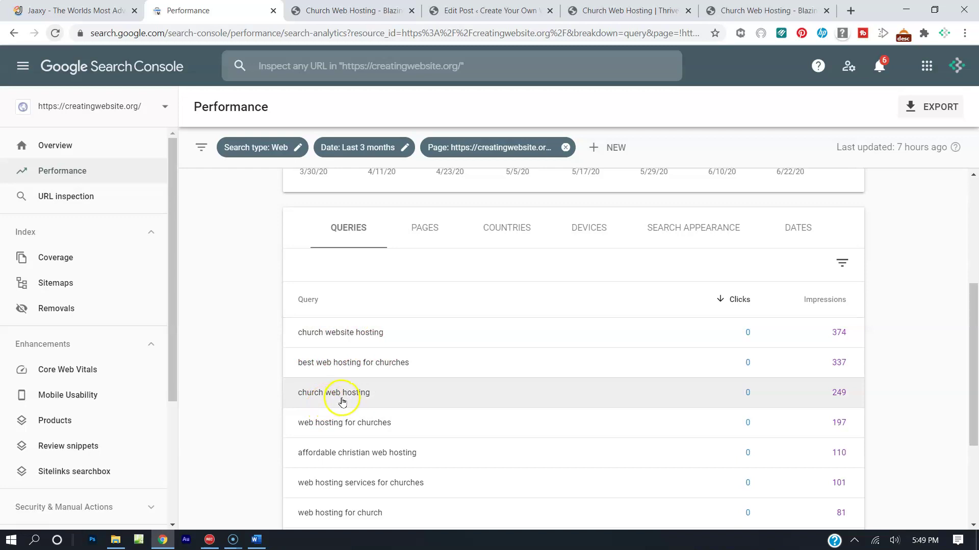
pyautogui.scroll(-3, 363, 413)
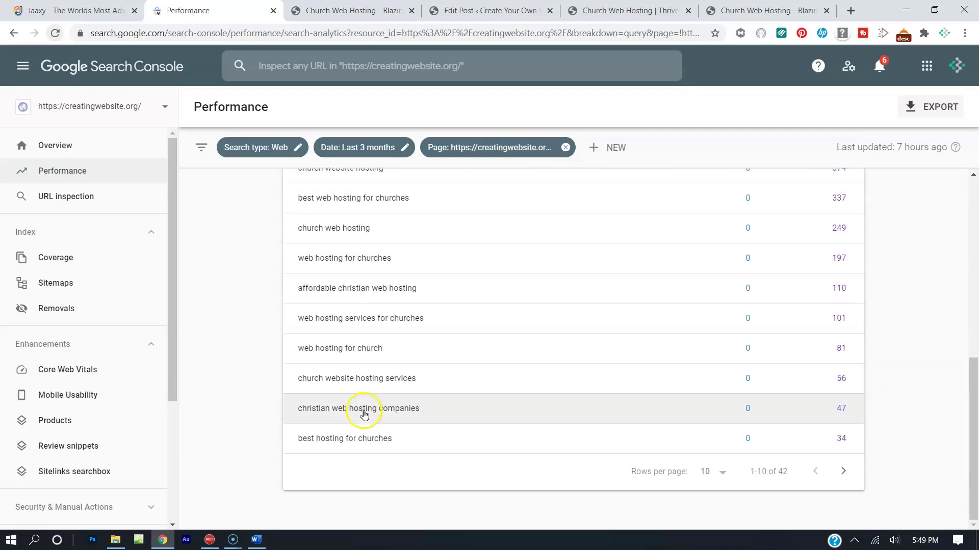
pyautogui.click(721, 472)
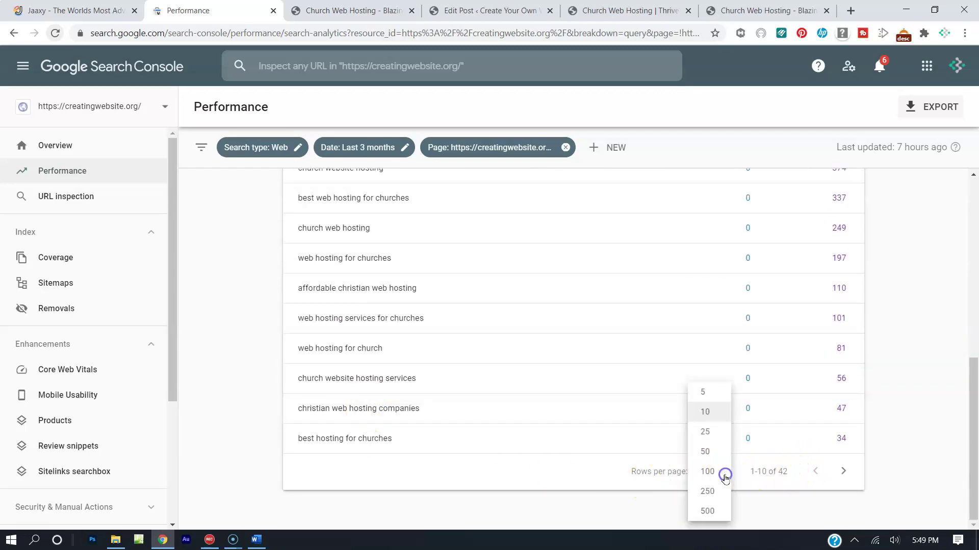
pyautogui.click(713, 451)
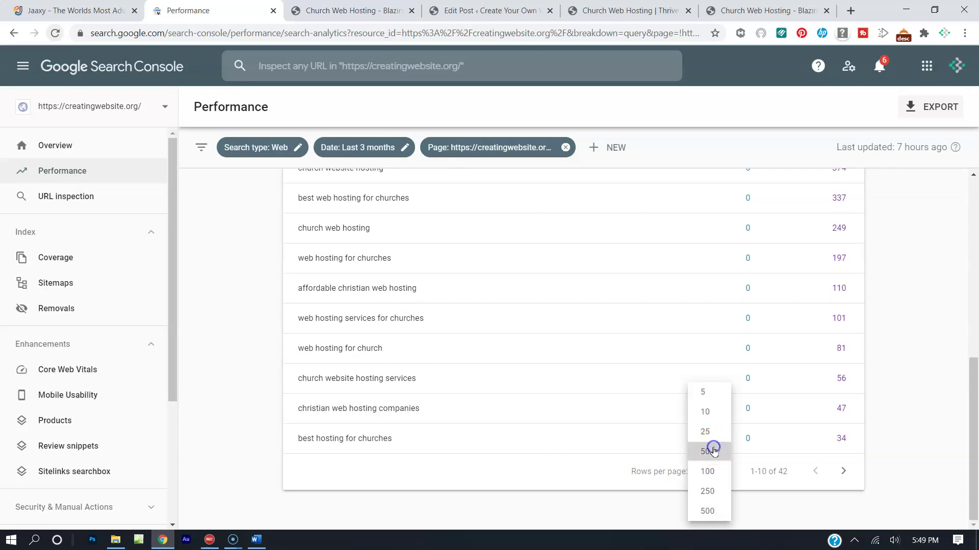
pyautogui.scroll(-10, 527, 341)
pyautogui.scroll(-5, 528, 342)
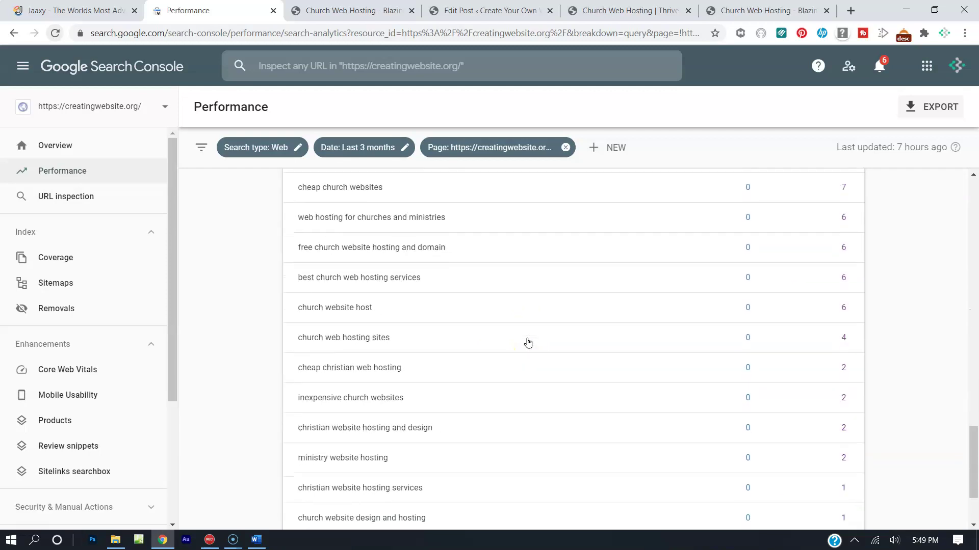
pyautogui.scroll(15, 528, 342)
pyautogui.scroll(-5, 406, 444)
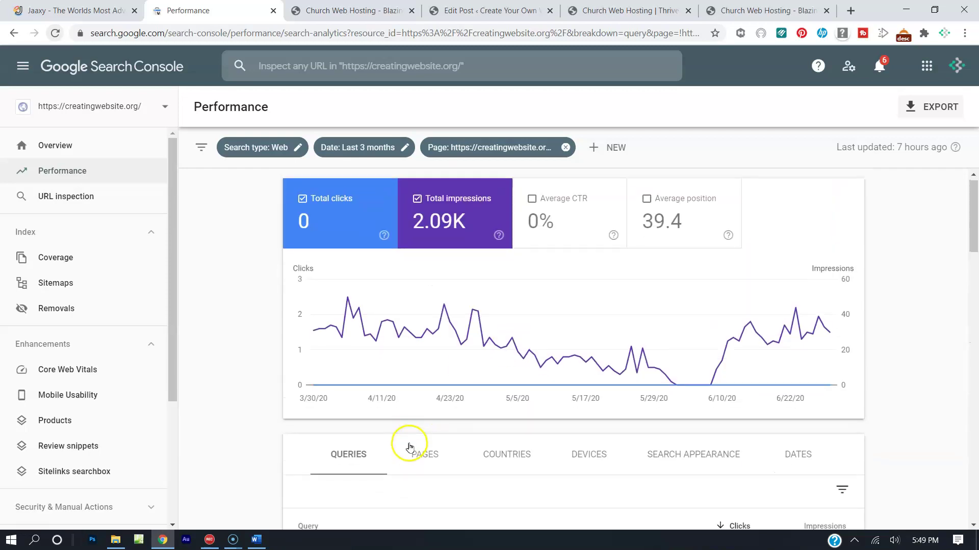
pyautogui.scroll(-1, 370, 301)
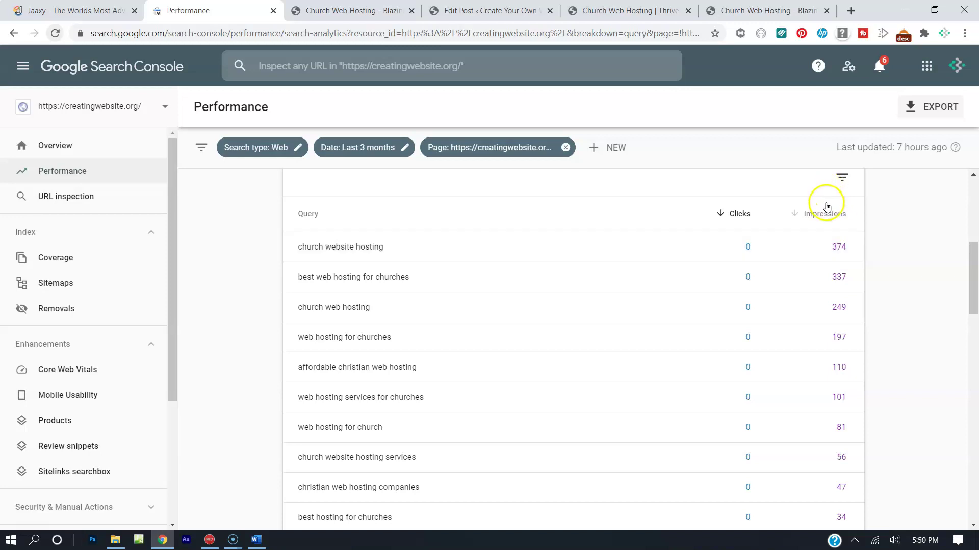
# - Sort the queries by impressions, trying ascending order and settling on highest first
pyautogui.click(832, 219)
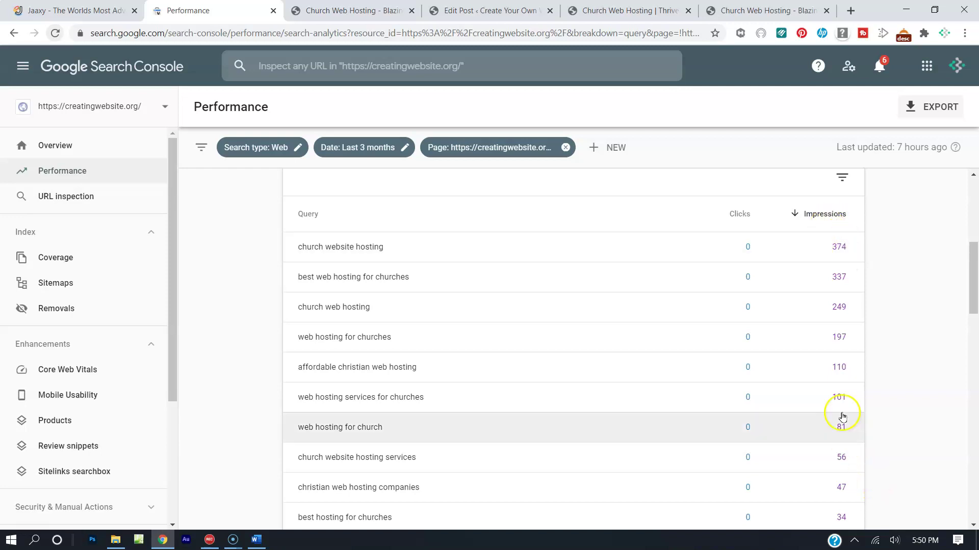
pyautogui.click(822, 214)
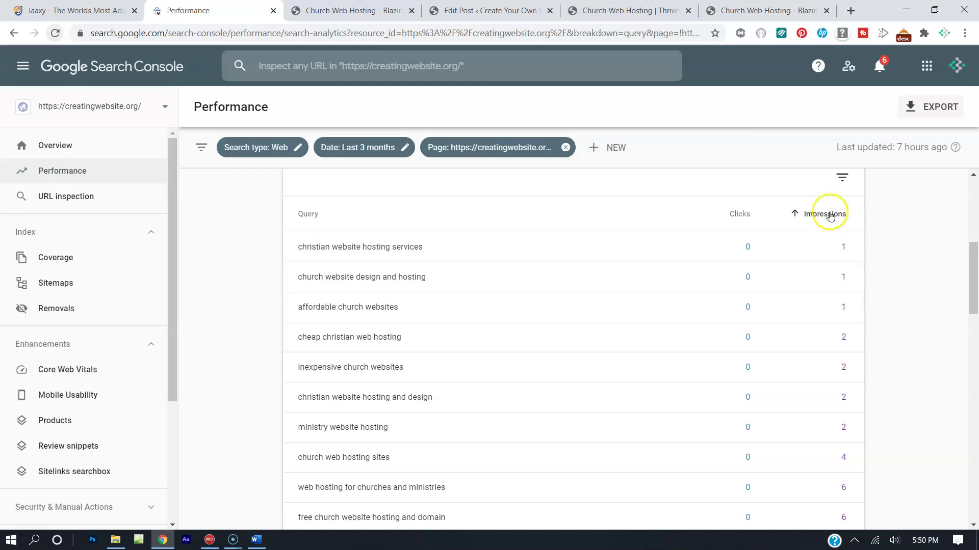
pyautogui.click(831, 215)
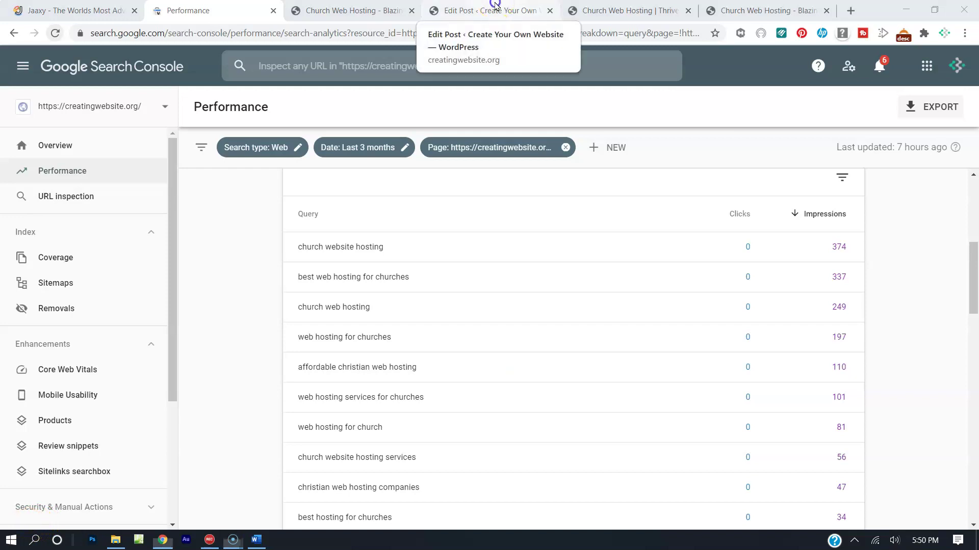
# - Change the WordPress post title to "Church Website Hosting", matching the top query, and update the post
pyautogui.click(487, 10)
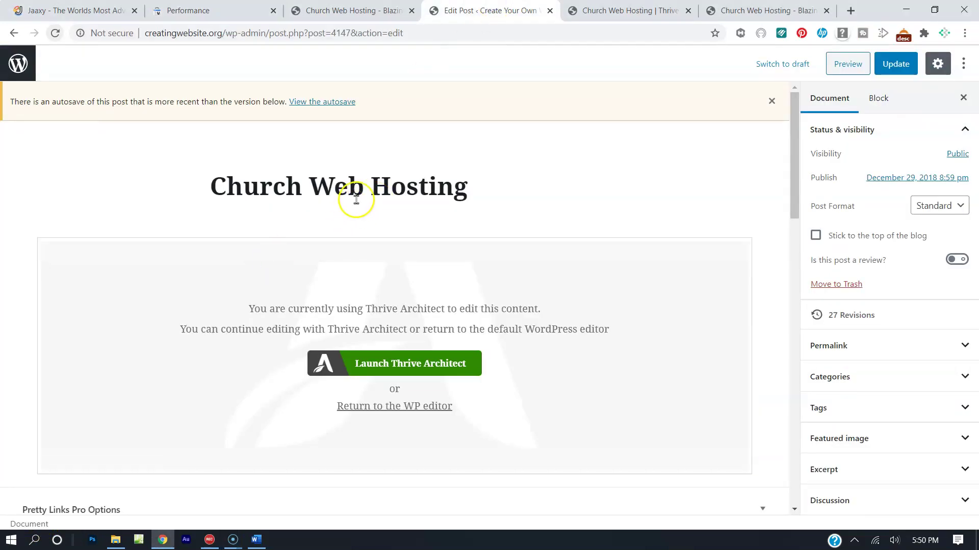
pyautogui.click(366, 188)
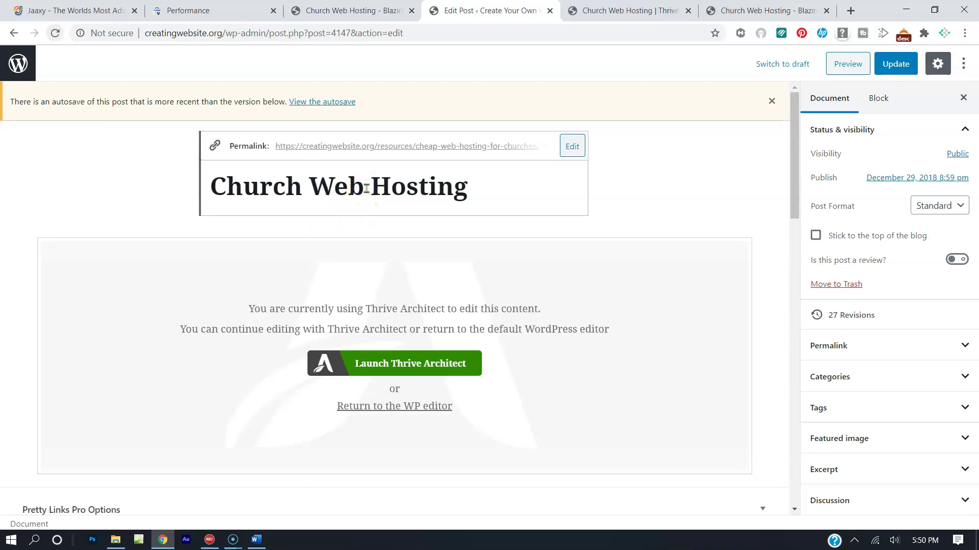
pyautogui.write('site')
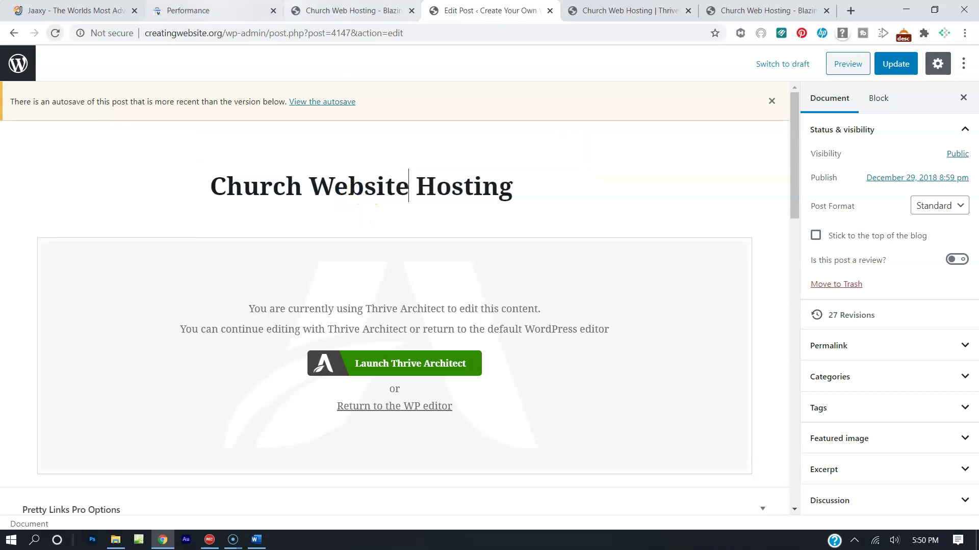
pyautogui.hotkey('ctrl', '2')
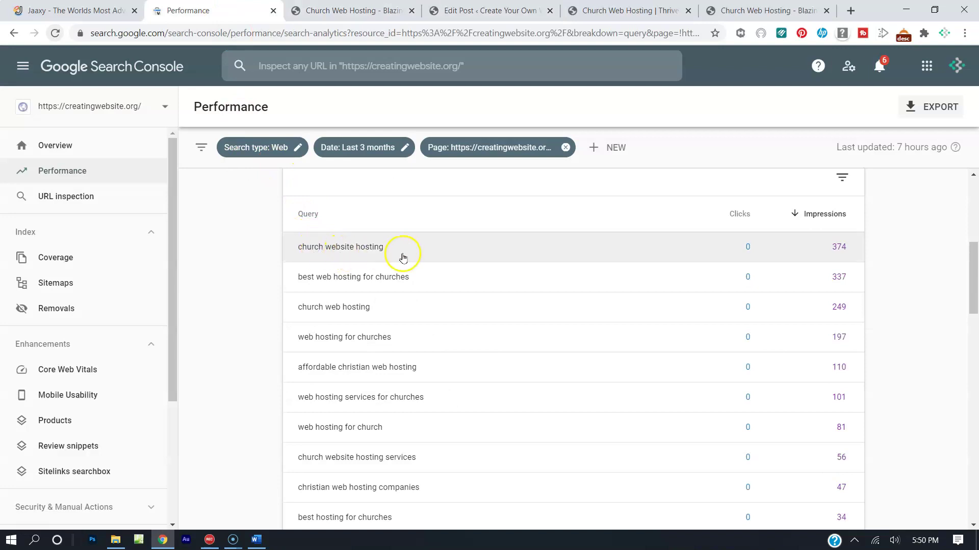
pyautogui.click(497, 11)
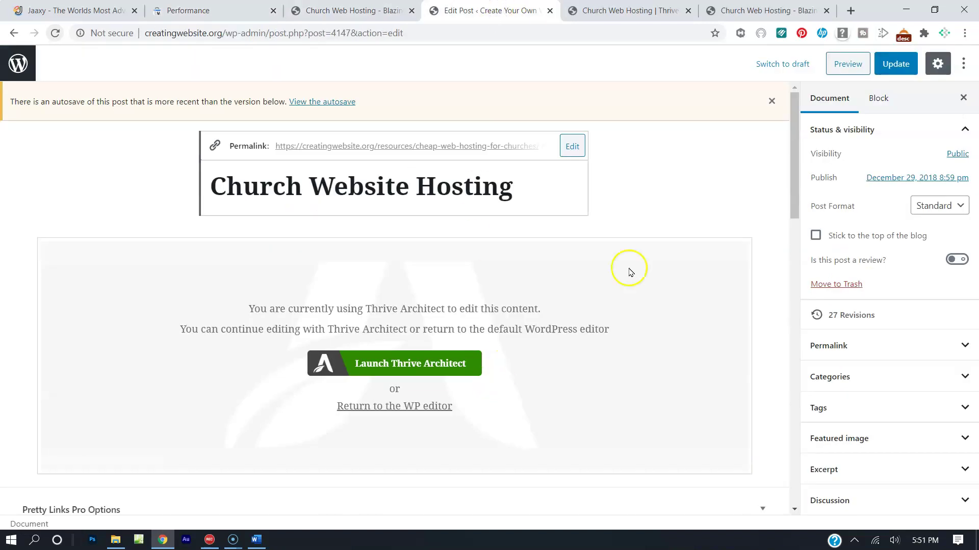
pyautogui.click(896, 63)
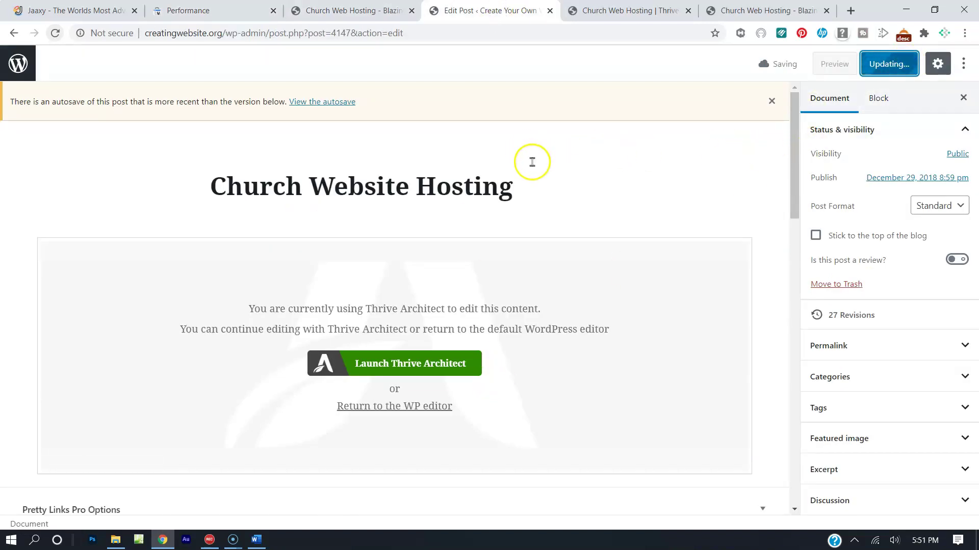
# - Compare the post's SEO title with the top query in the Search Console performance report, then return to the post editor
pyautogui.scroll(-6, 520, 194)
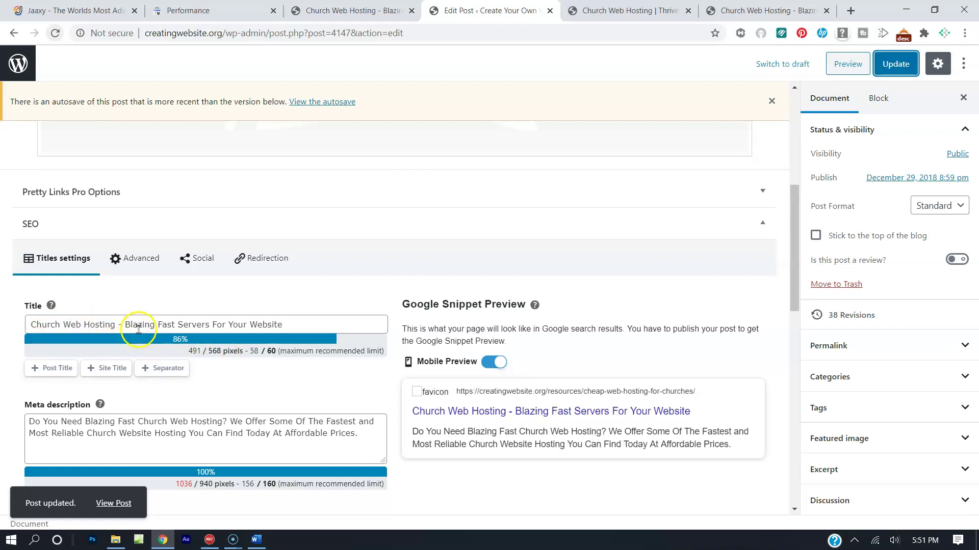
pyautogui.click(222, 5)
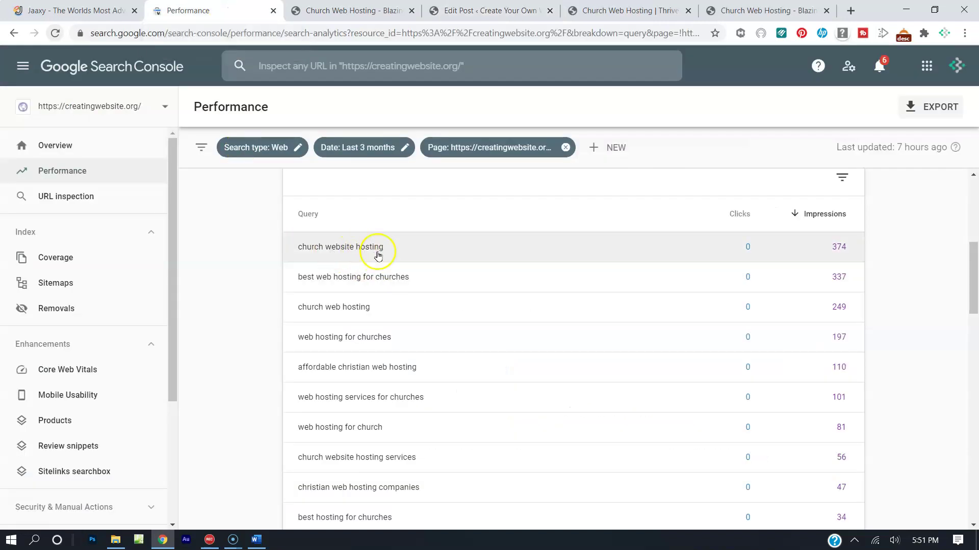
pyautogui.hotkey('ctrl', 'Tab')
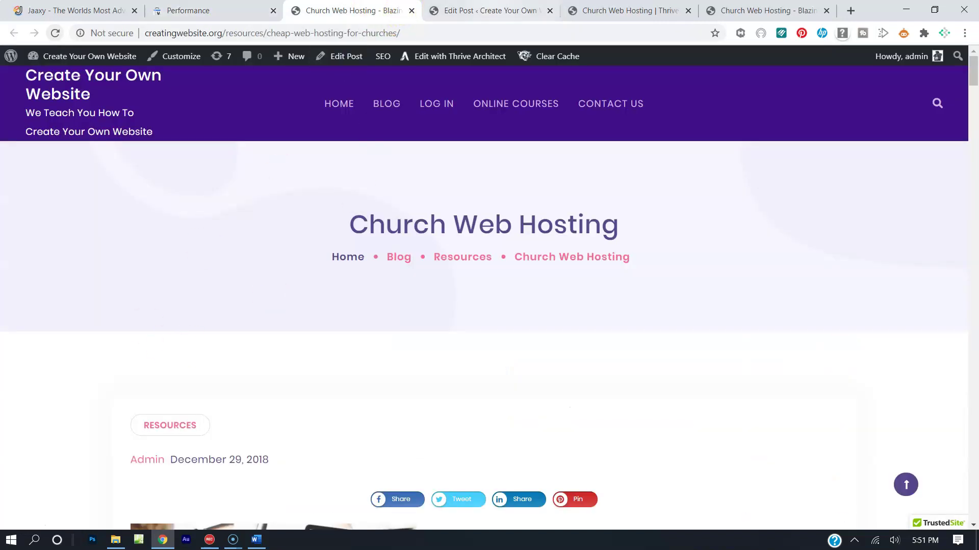
pyautogui.hotkey('ctrl', 'Tab')
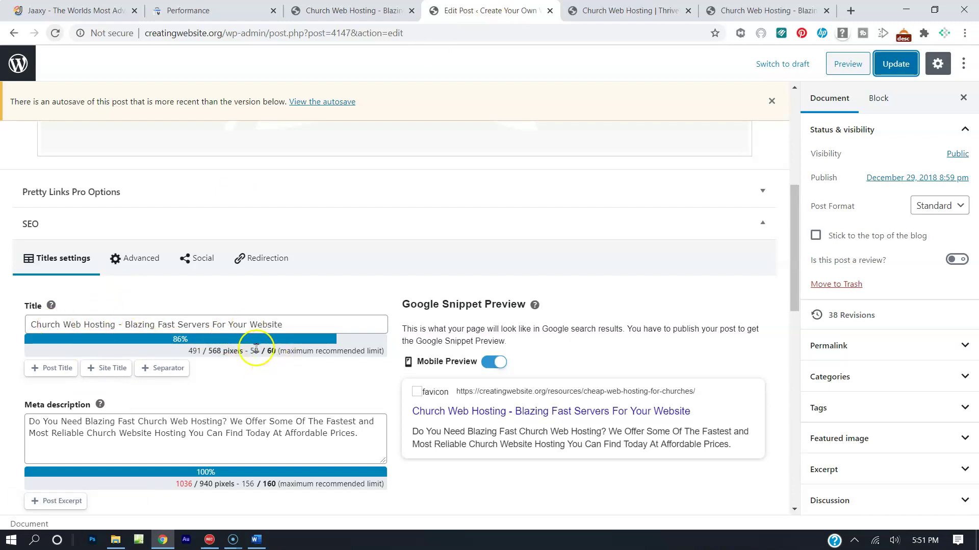
# - Change the SEO title to "Church Website Hosting Blazing Fast Servers For Your Website"
pyautogui.moveTo(122, 324); pyautogui.dragTo(48, 326)
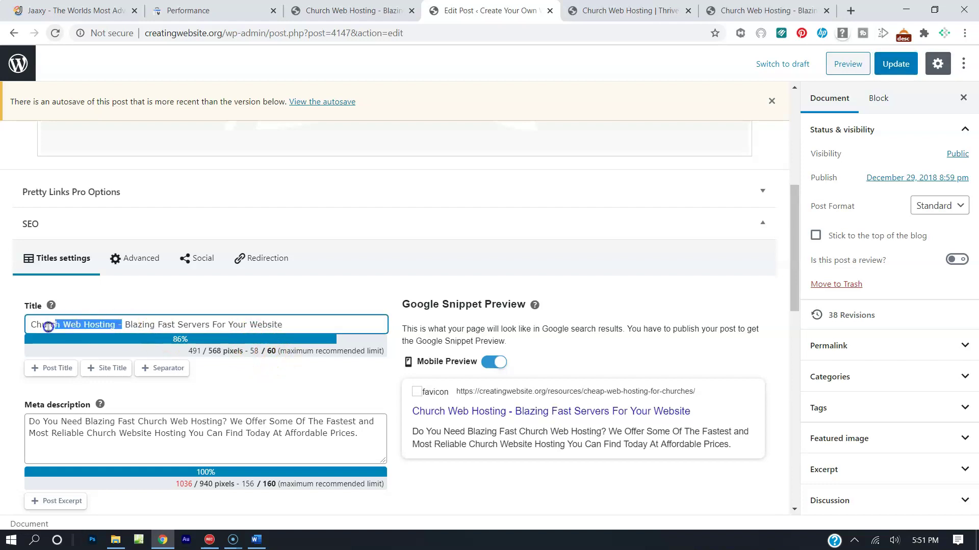
pyautogui.press('BackSpace')
pyautogui.write('Chuch')
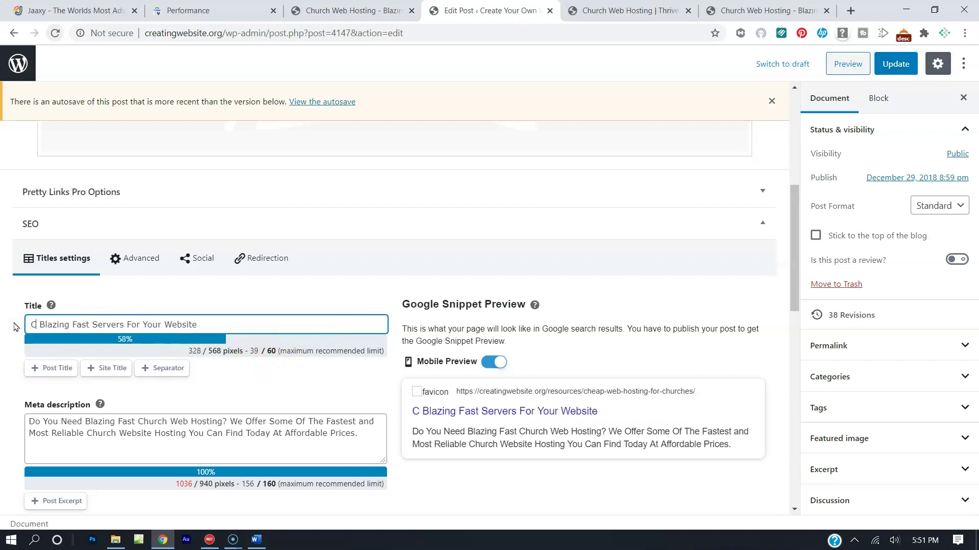
pyautogui.press('BackSpace')
pyautogui.press('BackSpace')
pyautogui.write('rc')
pyautogui.write('h Website H')
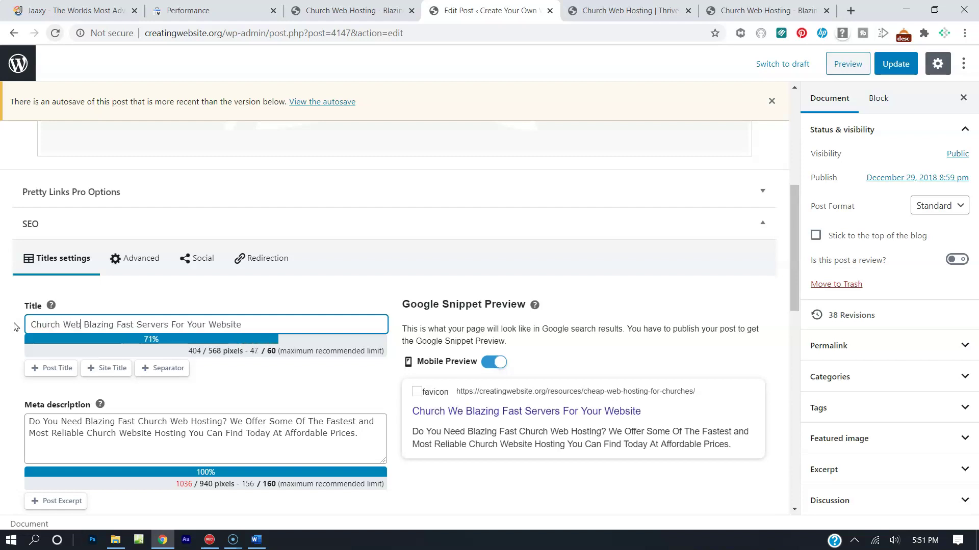
pyautogui.write('osting')
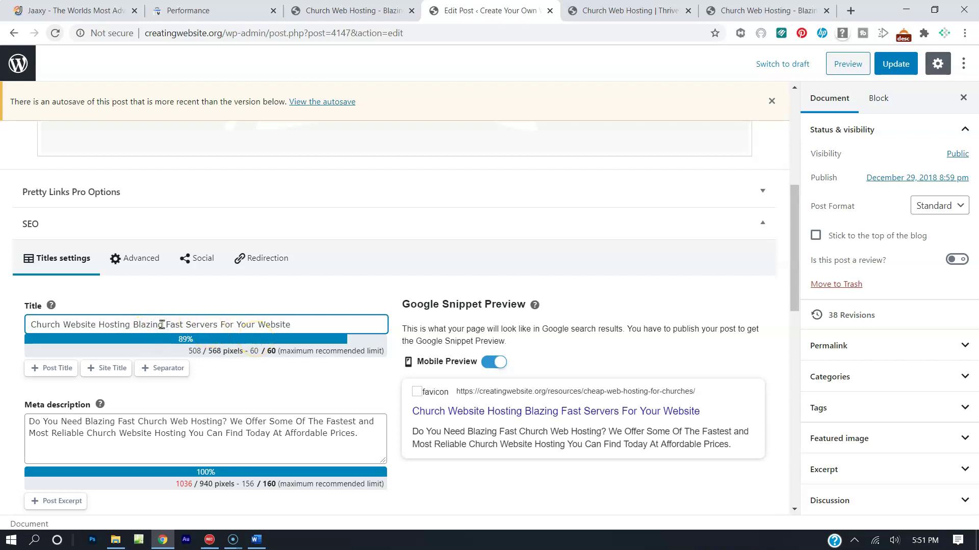
pyautogui.click(87, 322)
pyautogui.click(125, 332)
# - Recheck the query list and change "Church Web Hosting" to "Church Website Hosting" in the first sentence of the meta description
pyautogui.scroll(-2, 251, 325)
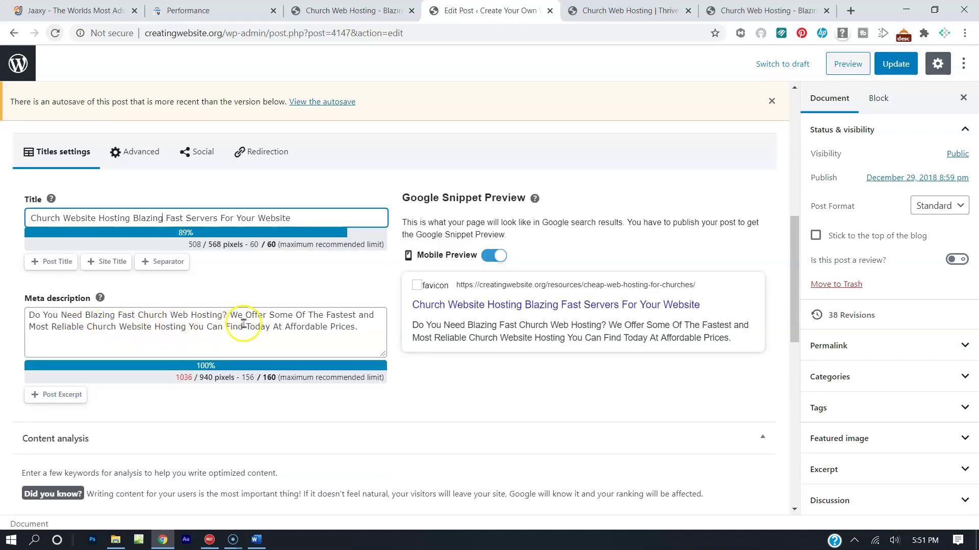
pyautogui.click(186, 11)
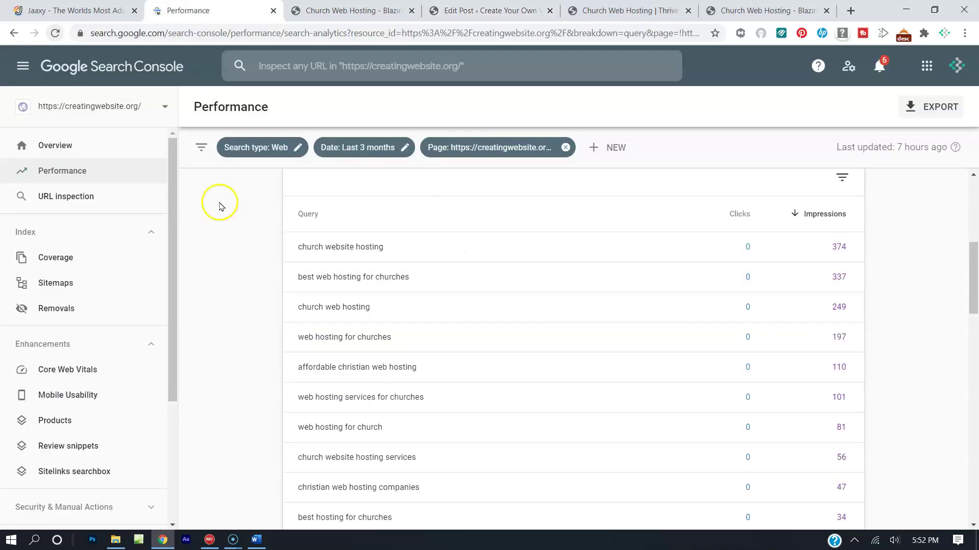
pyautogui.click(458, 11)
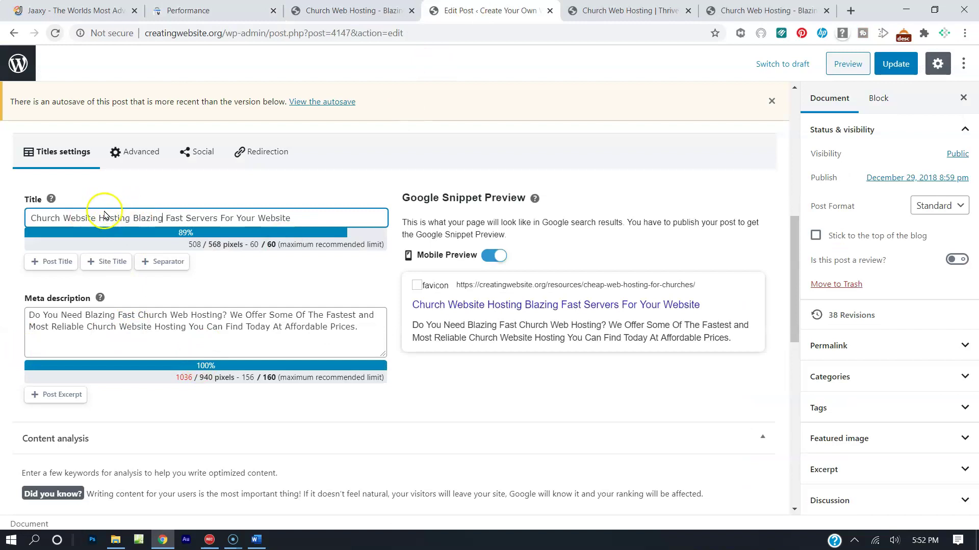
pyautogui.scroll(6, 137, 215)
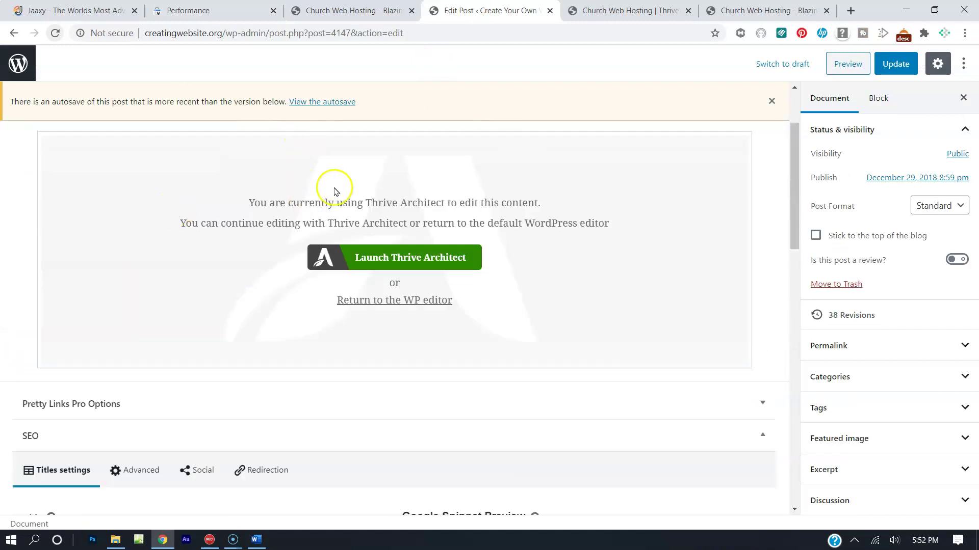
pyautogui.scroll(2, 331, 188)
pyautogui.scroll(-6, 343, 184)
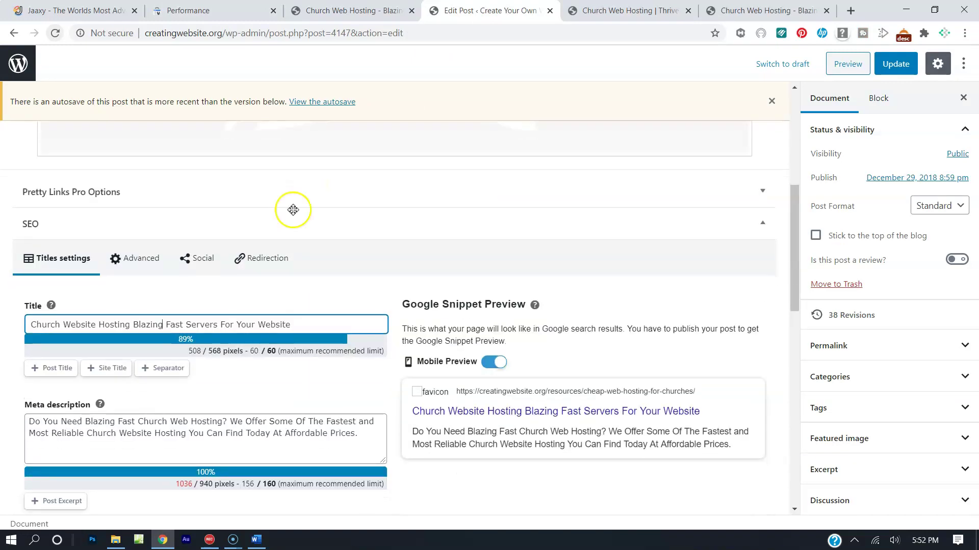
pyautogui.scroll(-4, 228, 314)
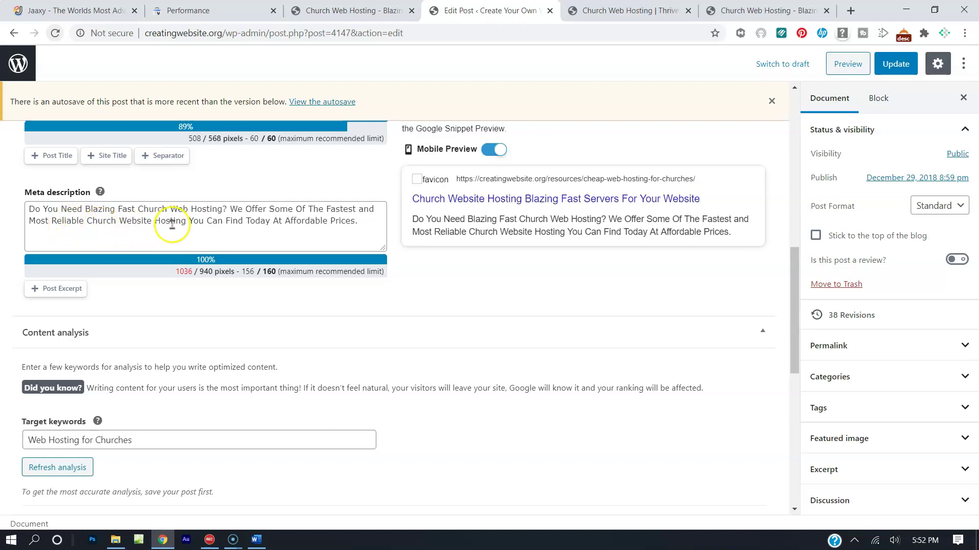
pyautogui.click(190, 210)
pyautogui.press('BackSpace')
pyautogui.write('site')
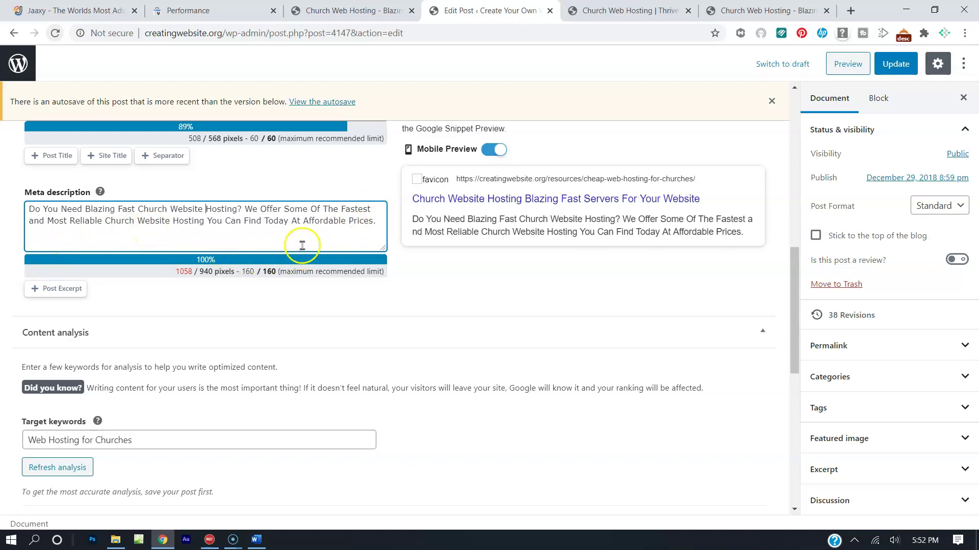
# - Review the post title, SEO title and meta description, and update the post
pyautogui.scroll(13, 302, 246)
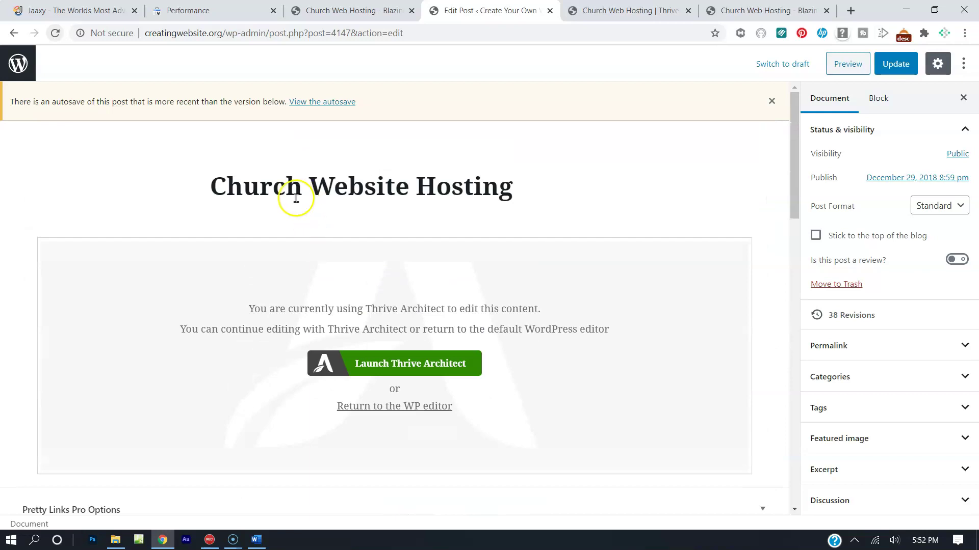
pyautogui.scroll(-6, 452, 182)
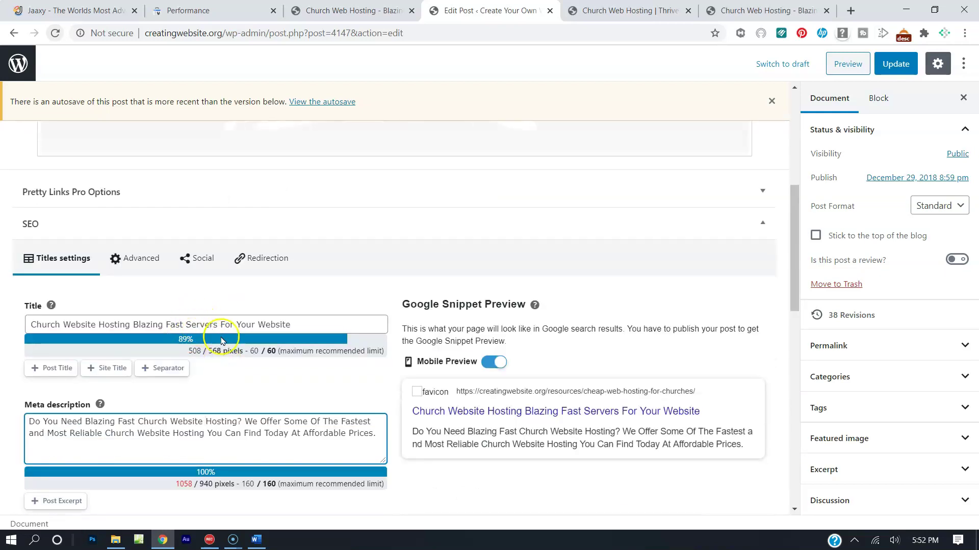
pyautogui.scroll(-4, 245, 377)
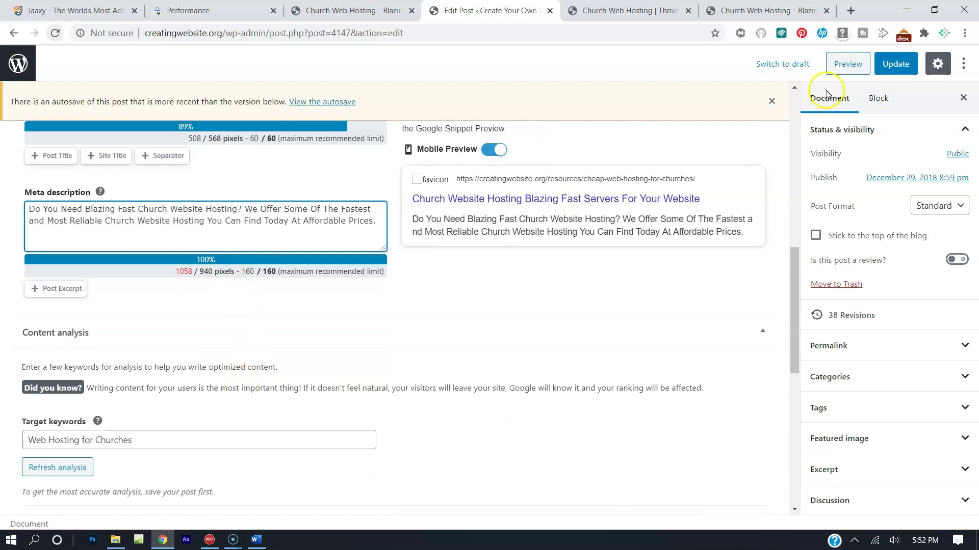
pyautogui.click(888, 68)
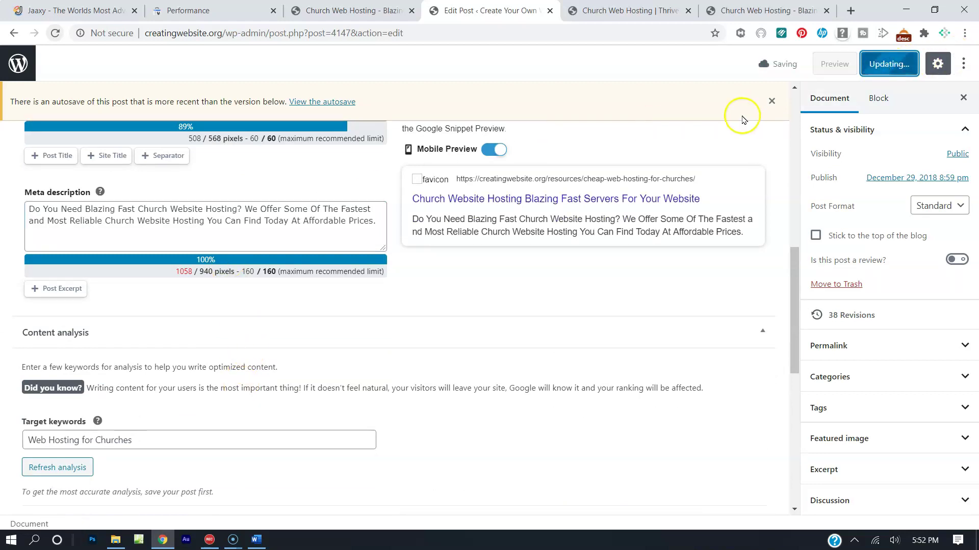
# - On the post's preview page, remove "?preview=true" from the address and copy the remaining post URL
pyautogui.click(629, 10)
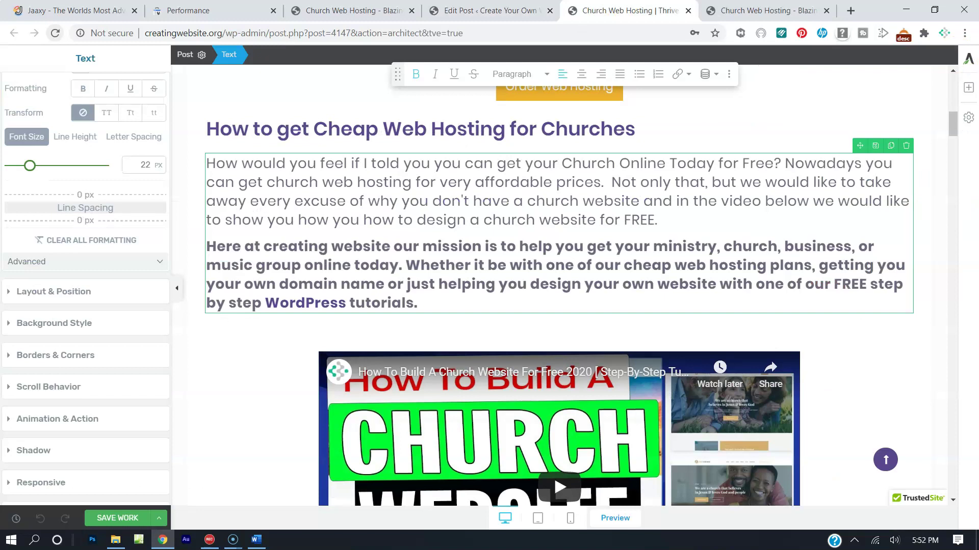
pyautogui.click(764, 11)
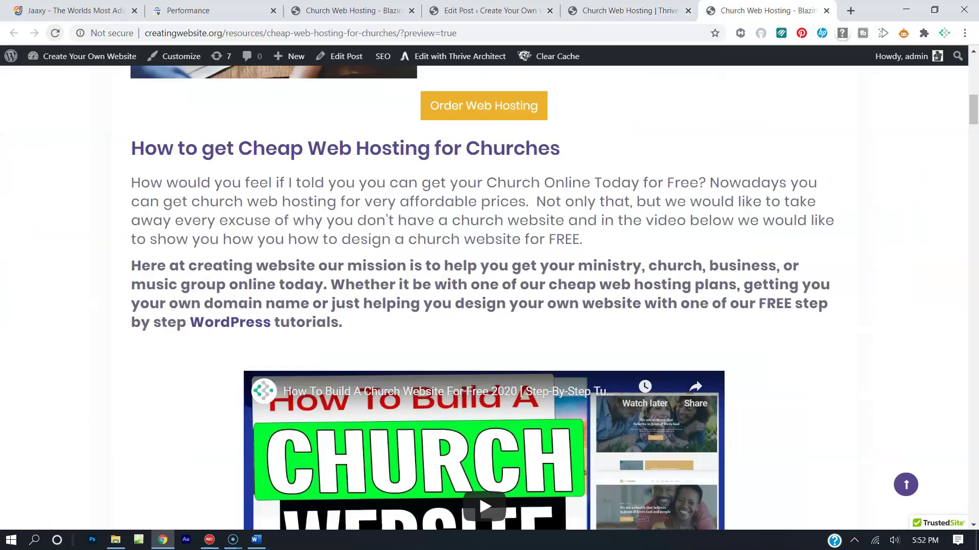
pyautogui.click(457, 32)
pyautogui.click(463, 34)
pyautogui.press('BackSpace')
pyautogui.press('BackSpace')
pyautogui.press('BackSpace')
pyautogui.press('BackSpace')
pyautogui.press('BackSpace')
pyautogui.press('BackSpace')
pyautogui.press('BackSpace')
pyautogui.press('BackSpace')
pyautogui.press('BackSpace')
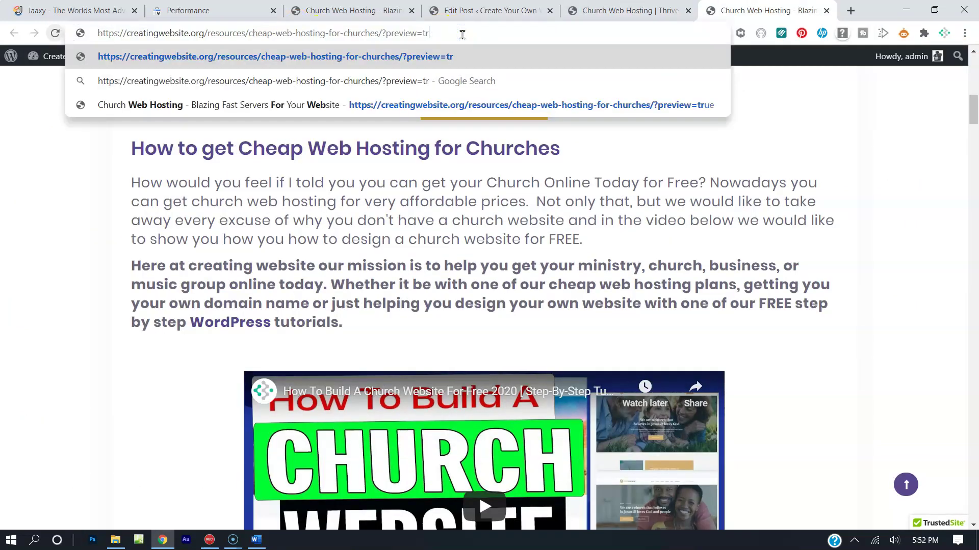
pyautogui.press('BackSpace')
pyautogui.press('BackSpace')
pyautogui.press('BackSpace')
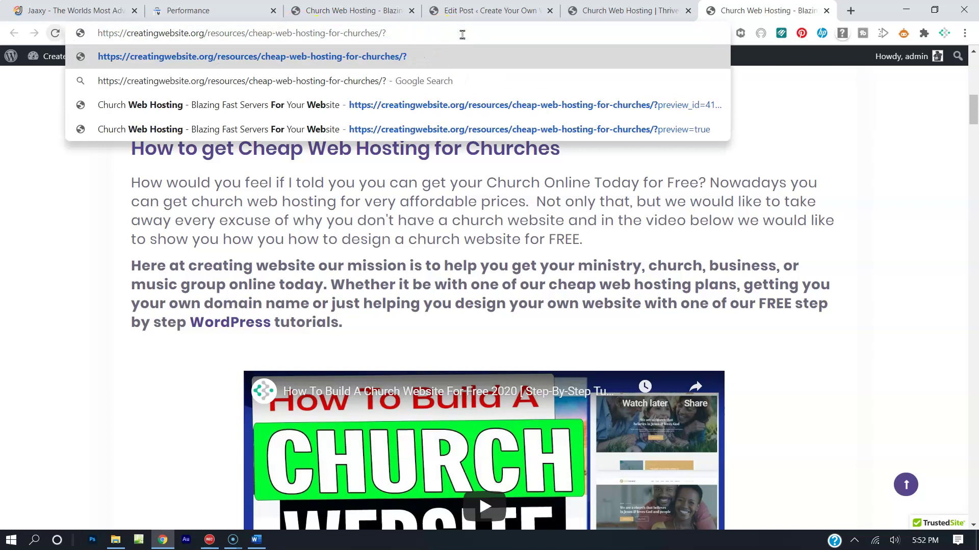
pyautogui.press('BackSpace')
pyautogui.hotkey('ctrl', 'a')
pyautogui.hotkey('ctrl', 'c')
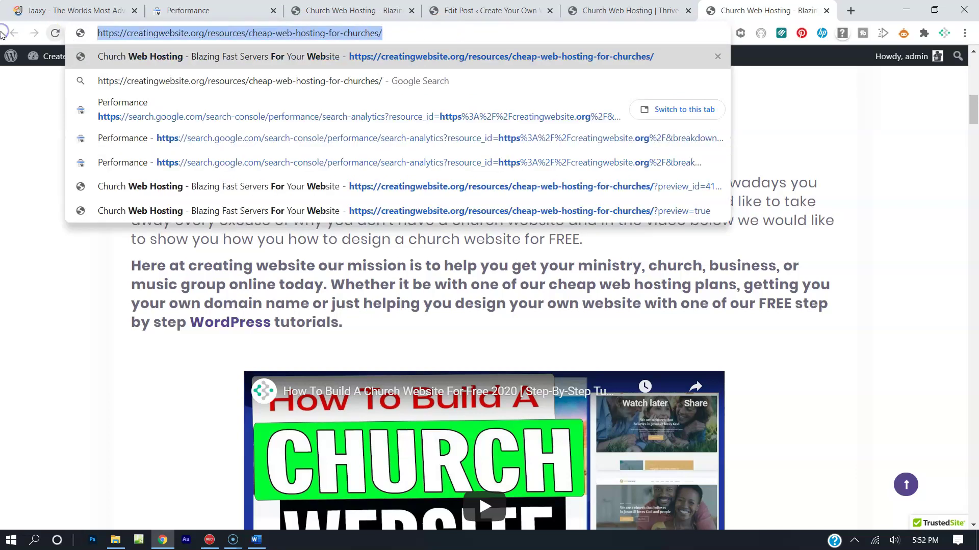
# - Open google.com in a new tab and search for the copied post URL
pyautogui.click(856, 15)
pyautogui.write('google.c')
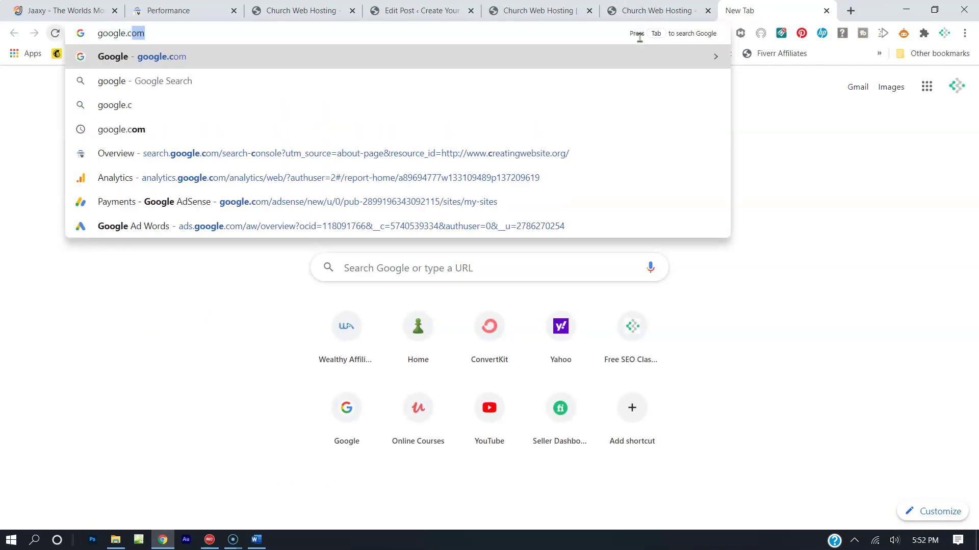
pyautogui.press('Return')
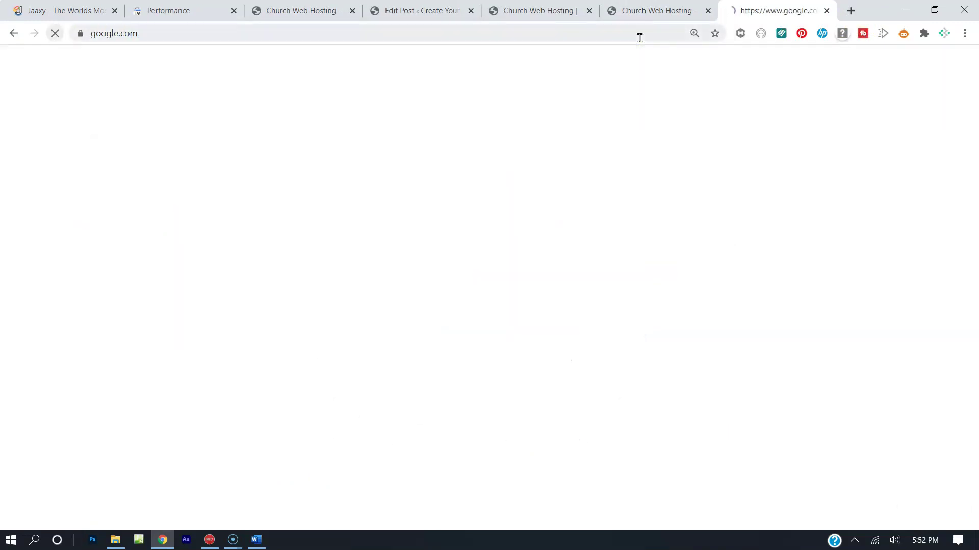
pyautogui.hotkey('ctrl', 'v')
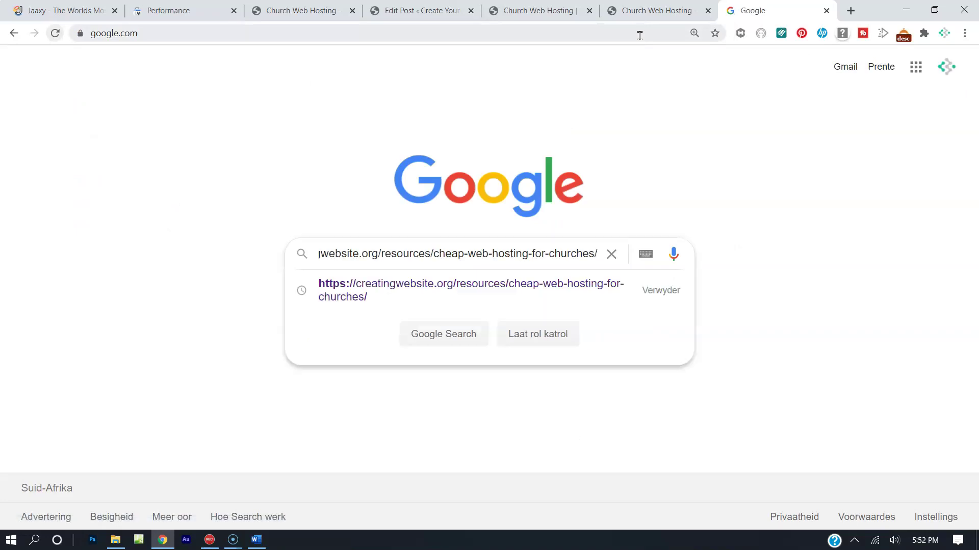
pyautogui.press('Return')
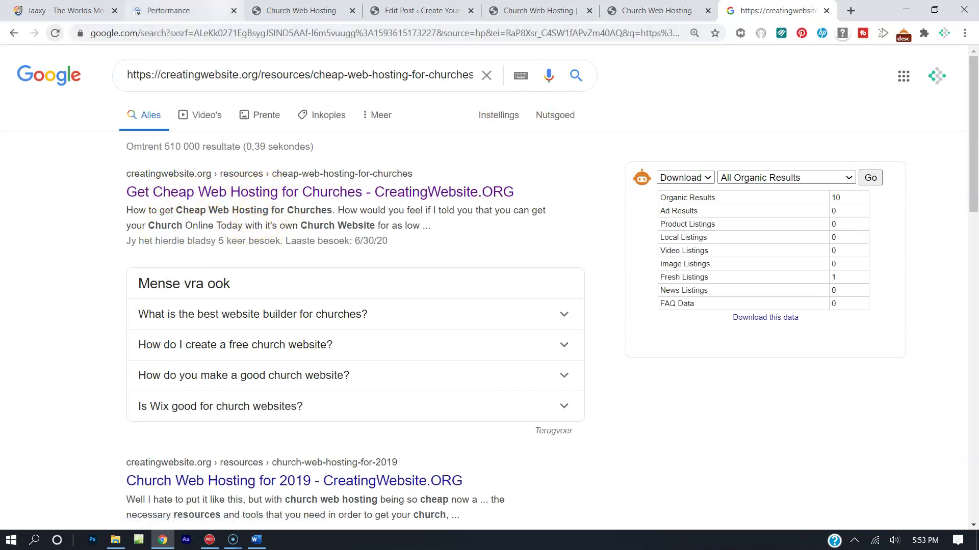
# - Compare the SEO title and meta description in the post editor with the post's listing in the Google results
pyautogui.click(178, 11)
pyautogui.hotkey('ctrl', 'Tab')
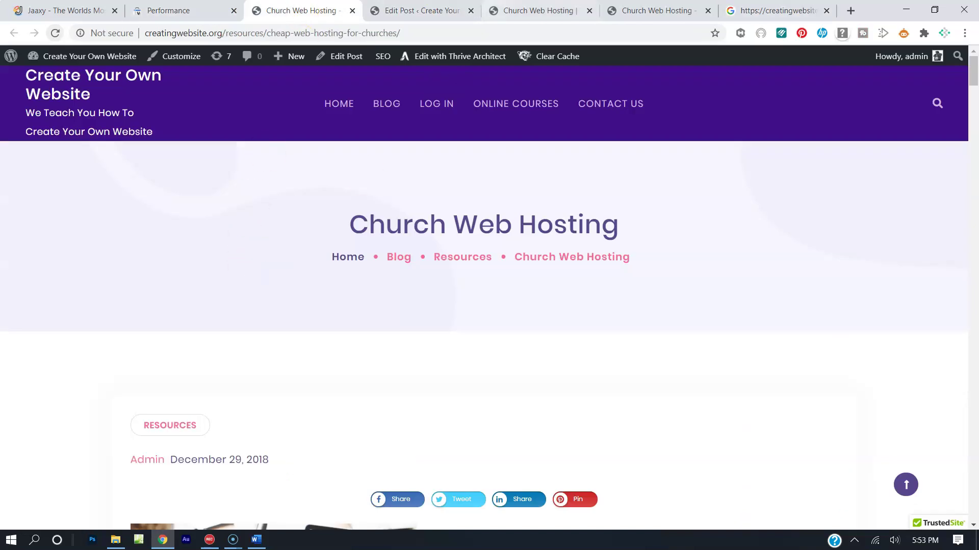
pyautogui.hotkey('ctrl', 'Tab')
pyautogui.scroll(4, 234, 170)
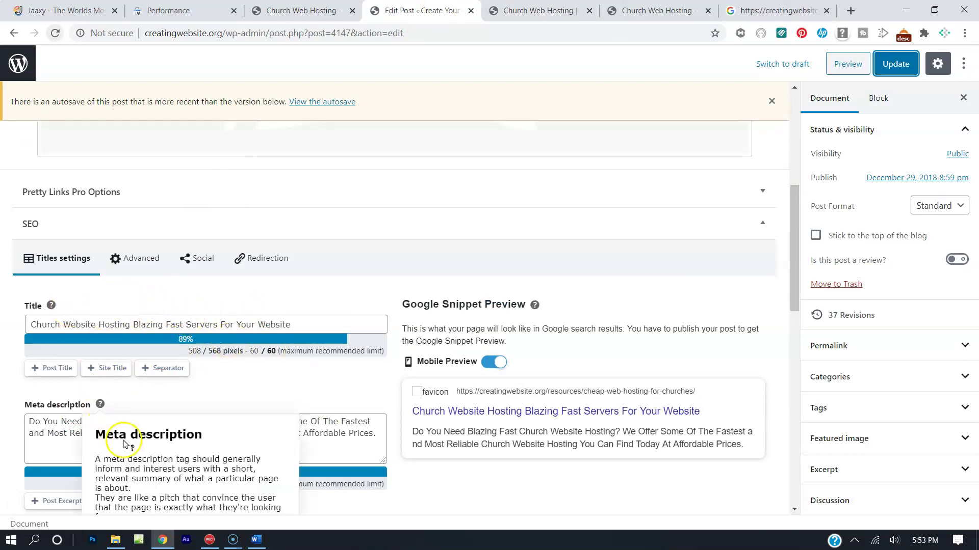
pyautogui.click(770, 10)
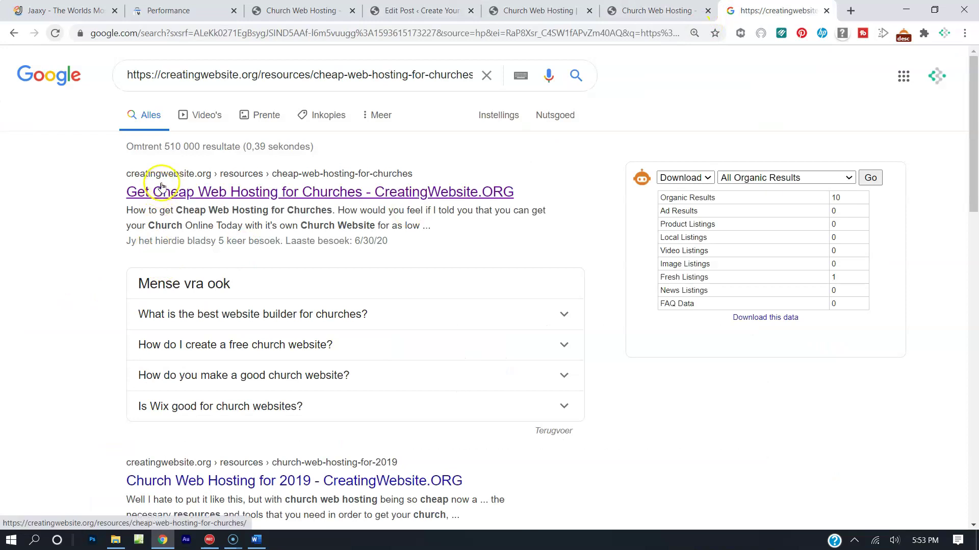
pyautogui.scroll(-4, 264, 209)
pyautogui.scroll(4, 264, 209)
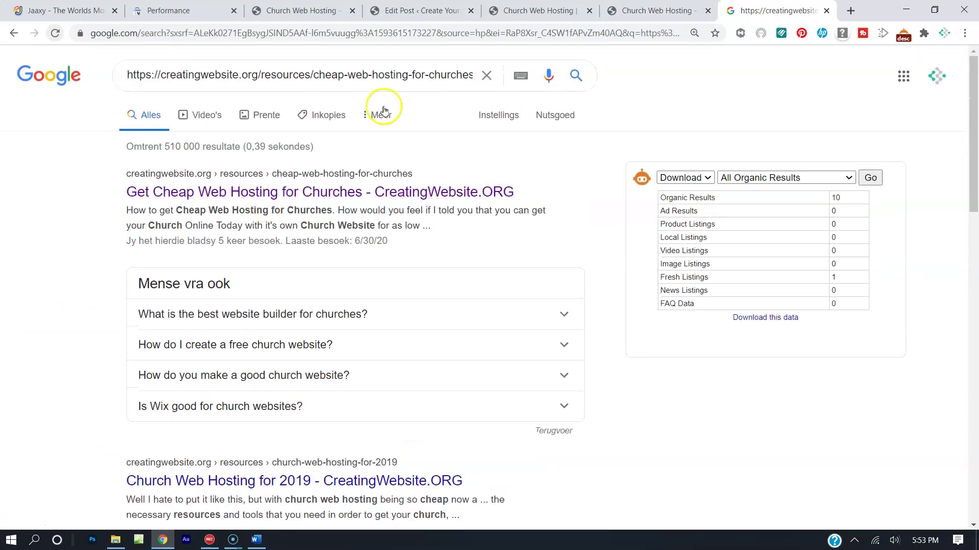
# - Search Google for "church website hosting" and review the titles and descriptions of the ranking results
pyautogui.click(406, 76)
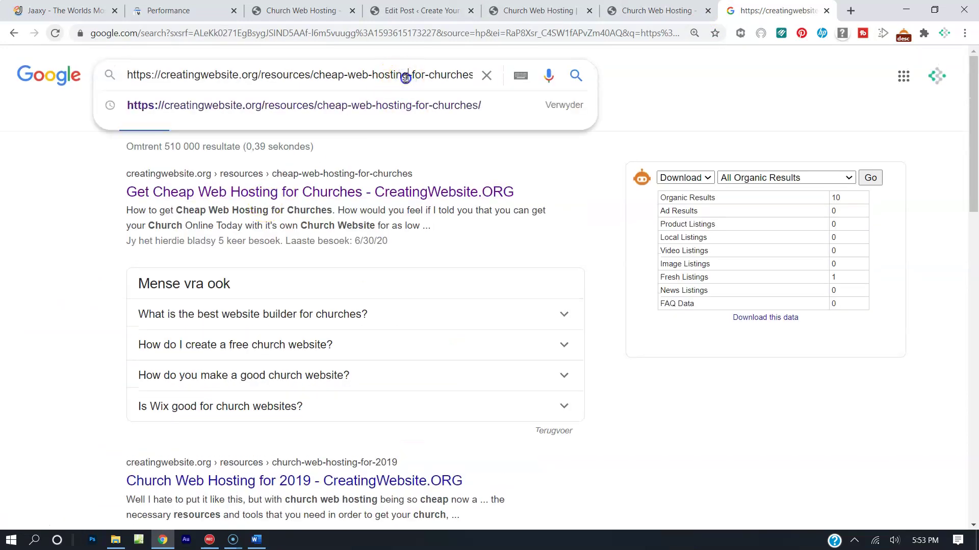
pyautogui.click(486, 76)
pyautogui.write('ch')
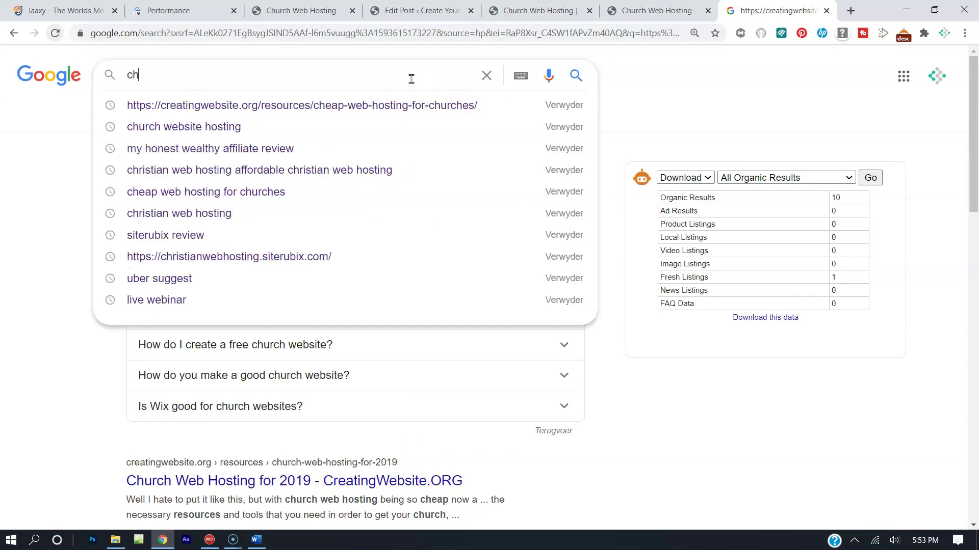
pyautogui.write('urch website ')
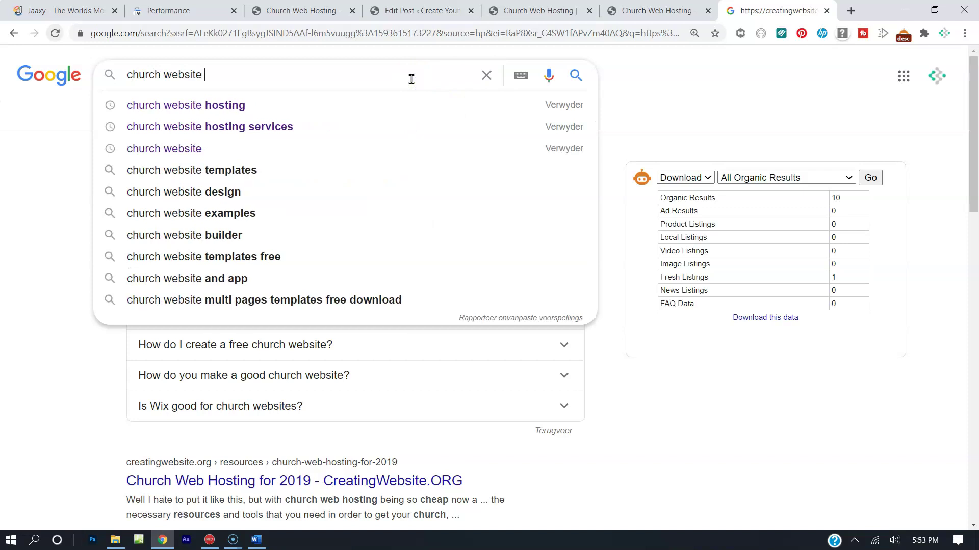
pyautogui.write('hosting')
pyautogui.press('Return')
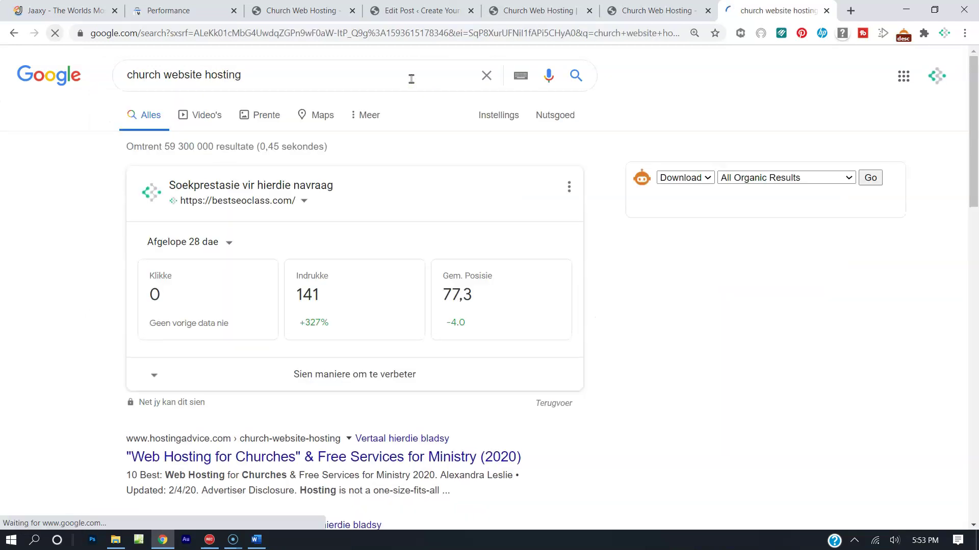
pyautogui.scroll(-6, 382, 135)
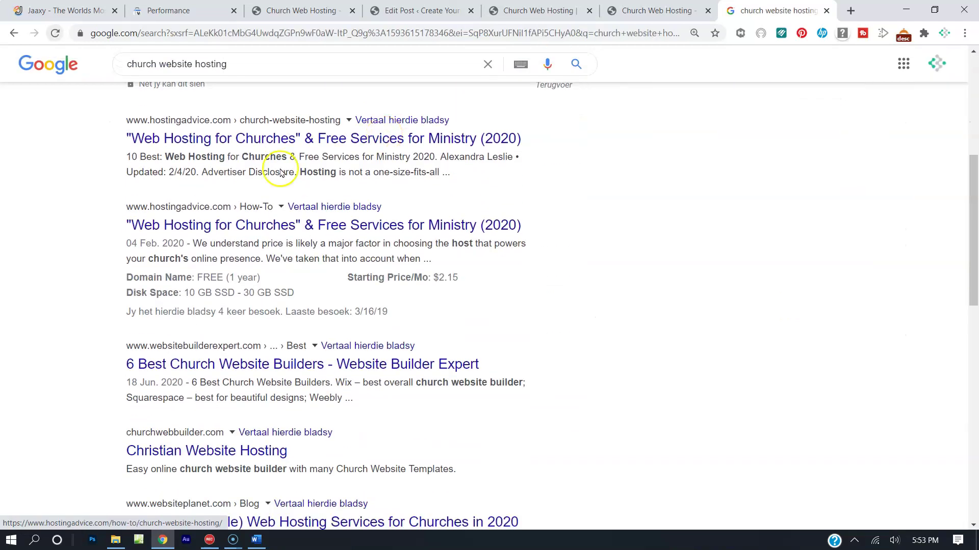
pyautogui.click(167, 142)
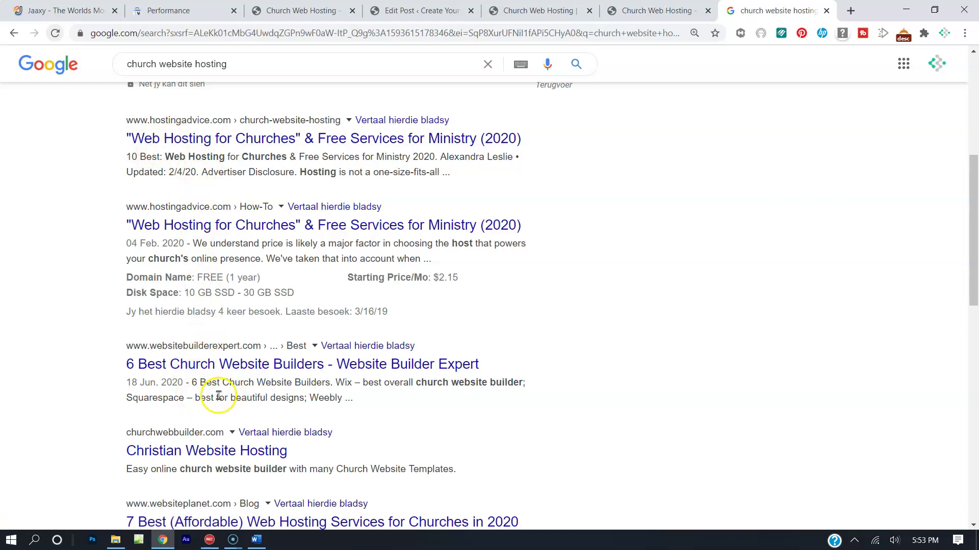
pyautogui.scroll(-4, 229, 367)
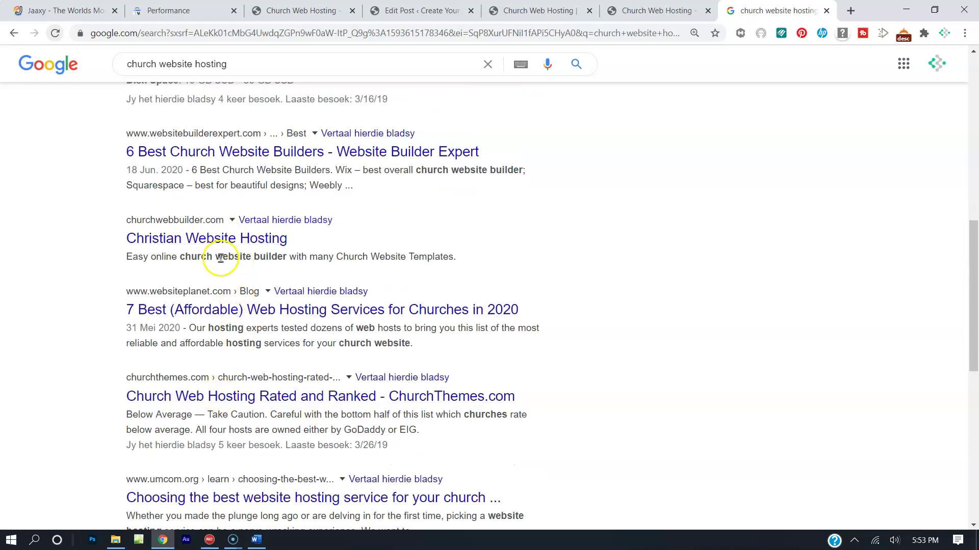
pyautogui.scroll(8, 306, 257)
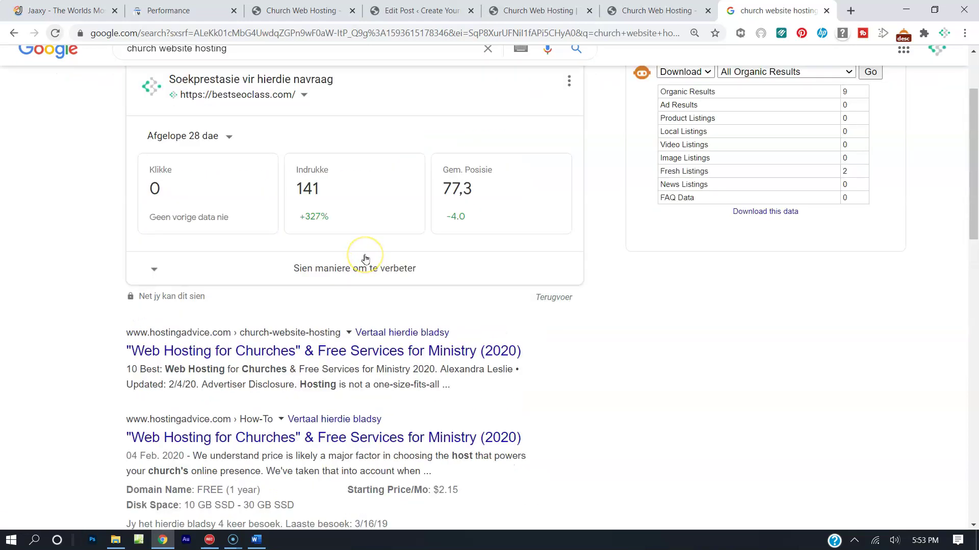
pyautogui.scroll(-2, 433, 267)
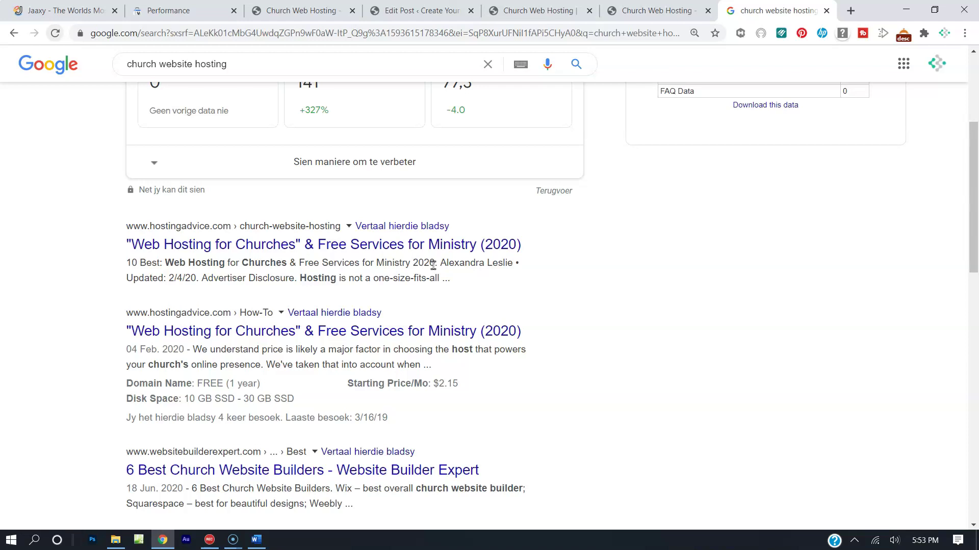
# - Review the post's queries in Search Console and the matching SEO title and meta description in the post editor
pyautogui.click(413, 9)
pyautogui.click(298, 6)
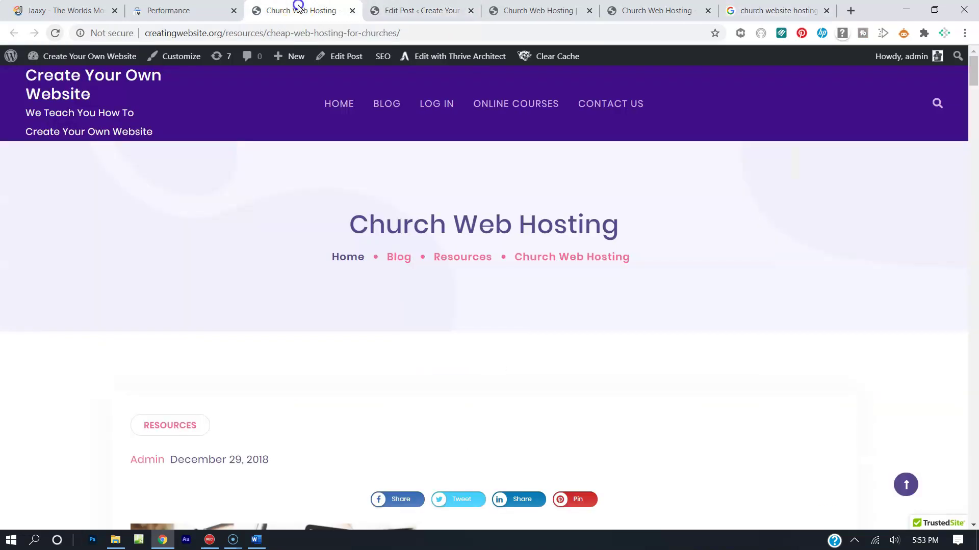
pyautogui.click(214, 10)
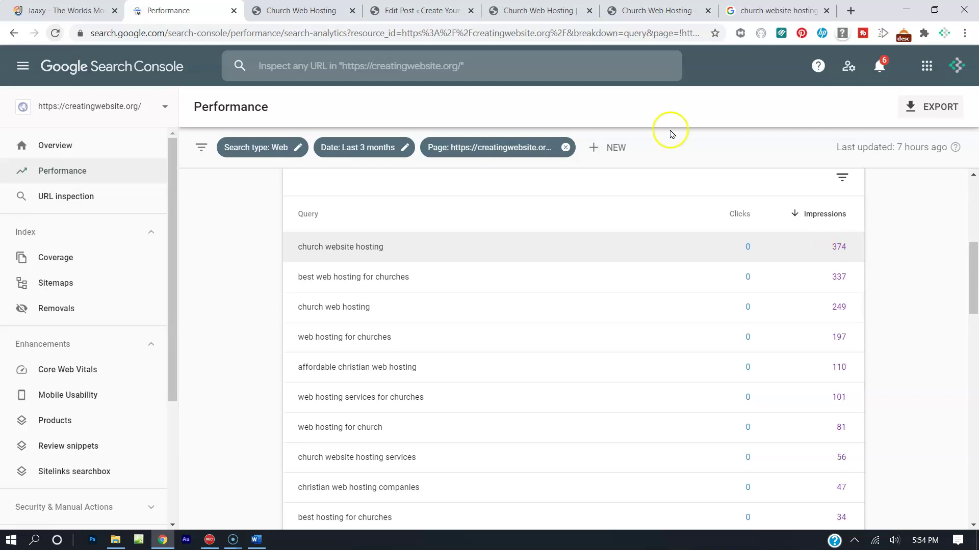
pyautogui.click(400, 7)
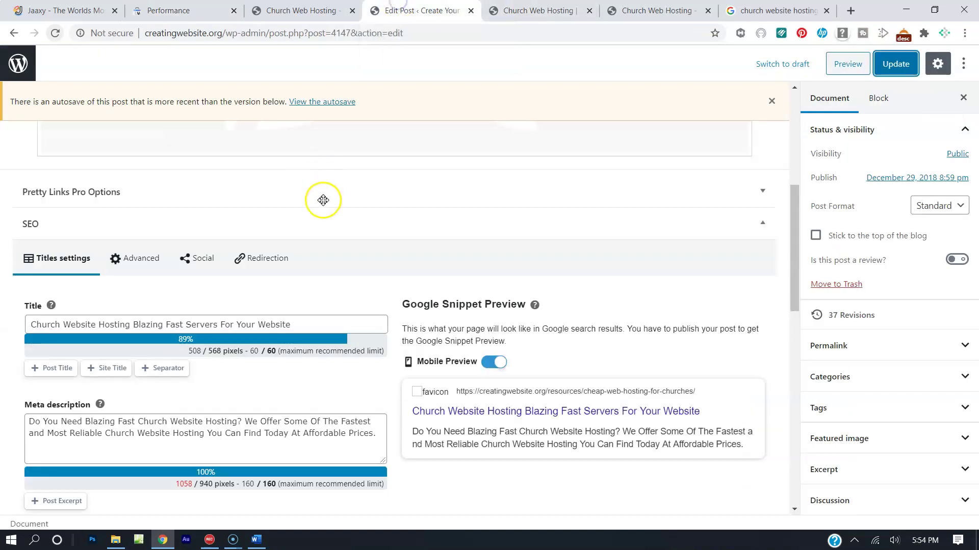
pyautogui.scroll(-4, 323, 200)
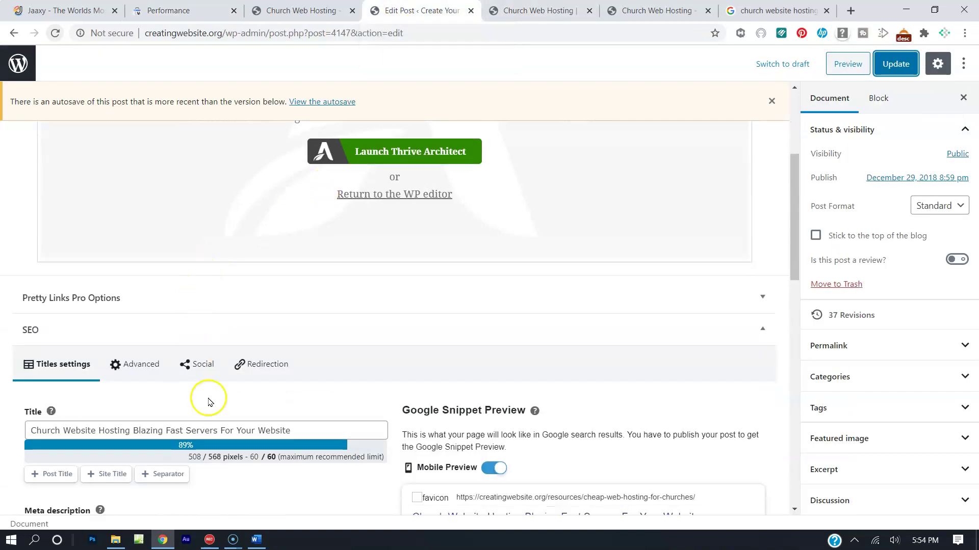
pyautogui.scroll(-2, 203, 377)
pyautogui.scroll(-2, 214, 312)
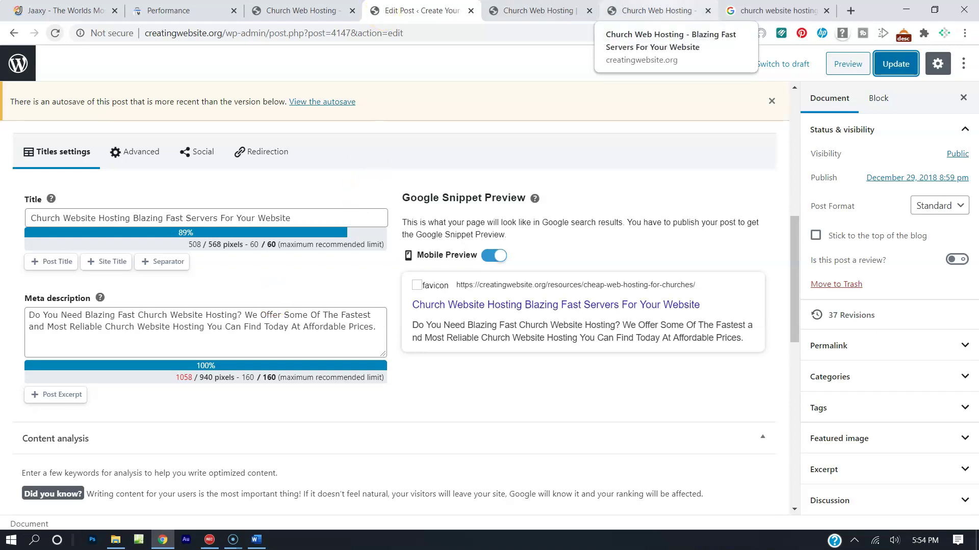
# - Copy the full URL of the church hosting post from its page's address
pyautogui.click(658, 11)
pyautogui.scroll(5, 551, 130)
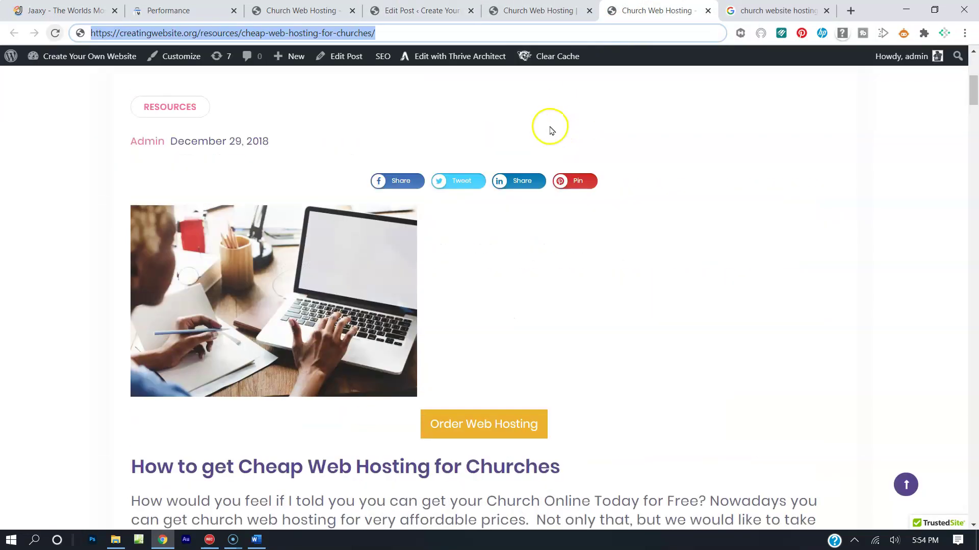
pyautogui.click(314, 34)
pyautogui.moveTo(379, 33); pyautogui.dragTo(102, 46)
pyautogui.rightClick(181, 37)
pyautogui.click(228, 103)
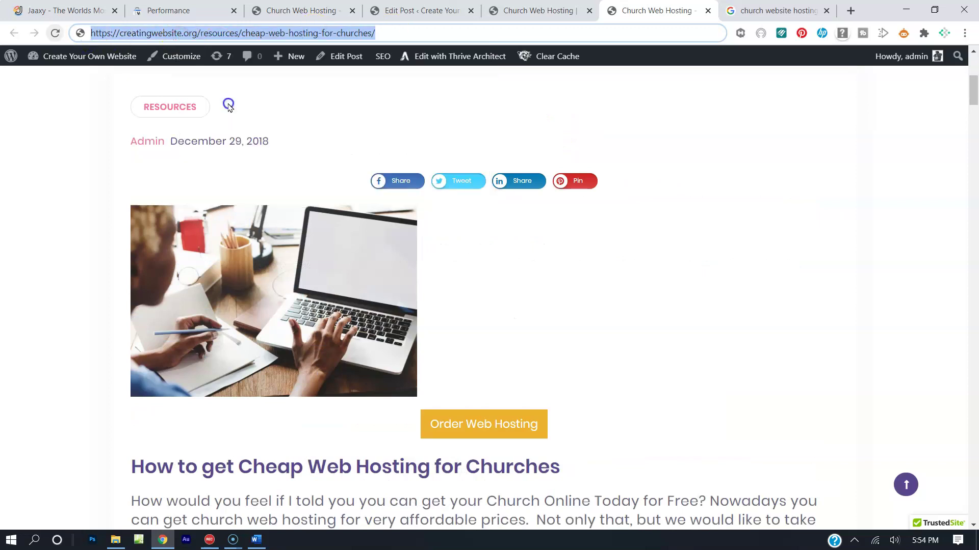
# - Inspect the copied post URL in Google Search Console and request indexing for the changed page
pyautogui.click(207, 6)
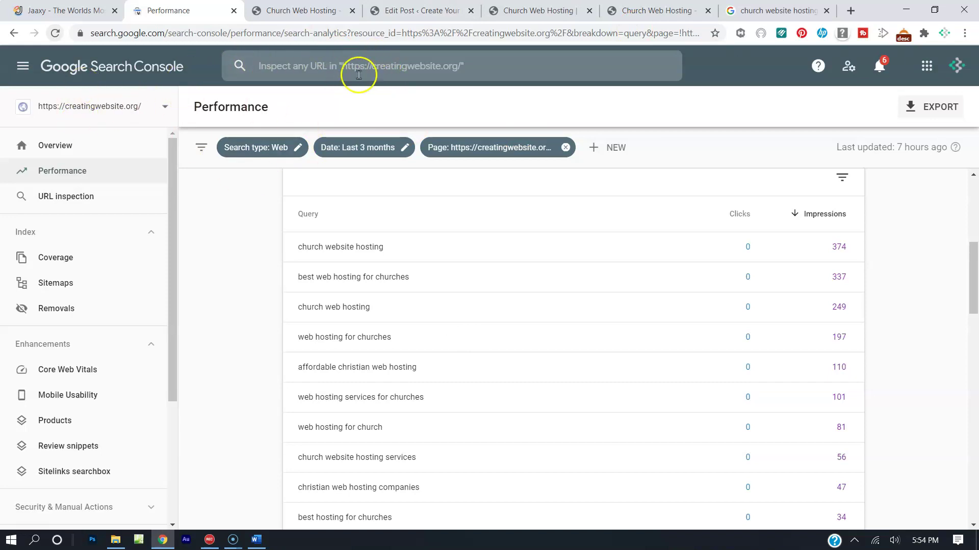
pyautogui.click(371, 70)
pyautogui.hotkey('ctrl', 'v')
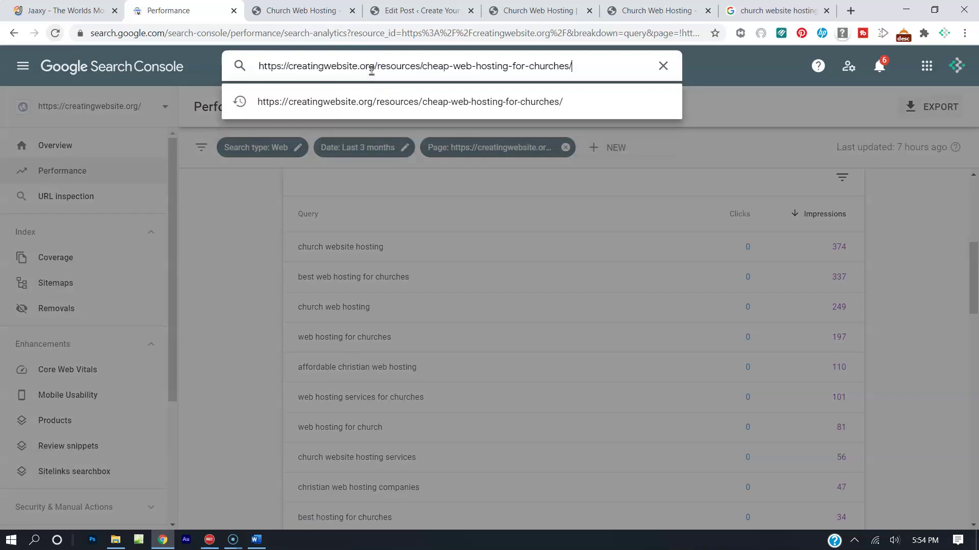
pyautogui.press('Return')
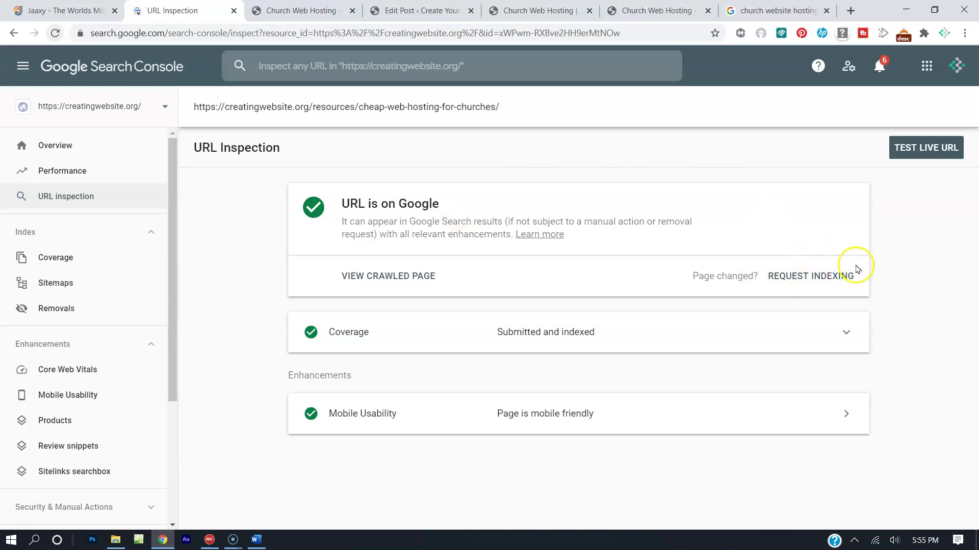
pyautogui.click(826, 275)
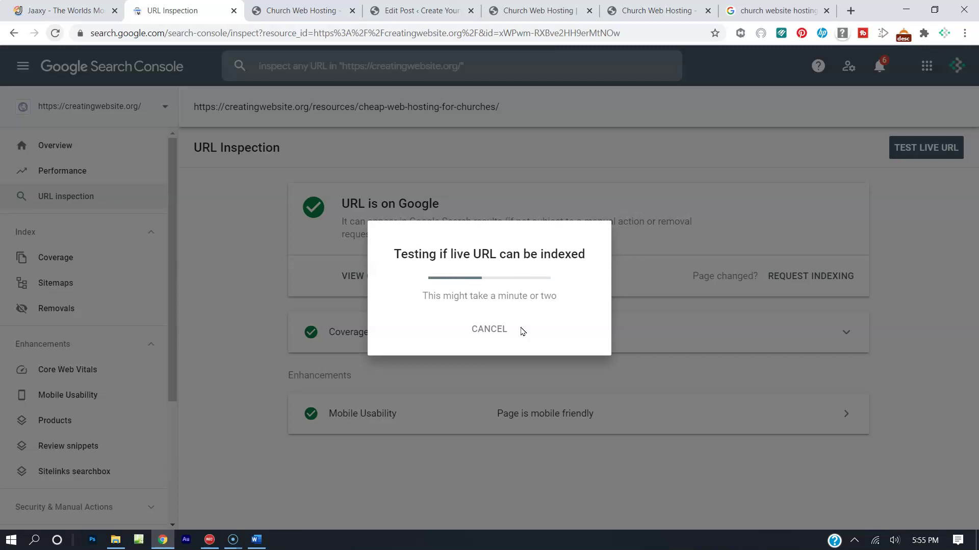
# - Examine the post title, meta description and target keywords in the post editor, and the opening content in Thrive Architect
pyautogui.click(422, 10)
pyautogui.scroll(10, 313, 205)
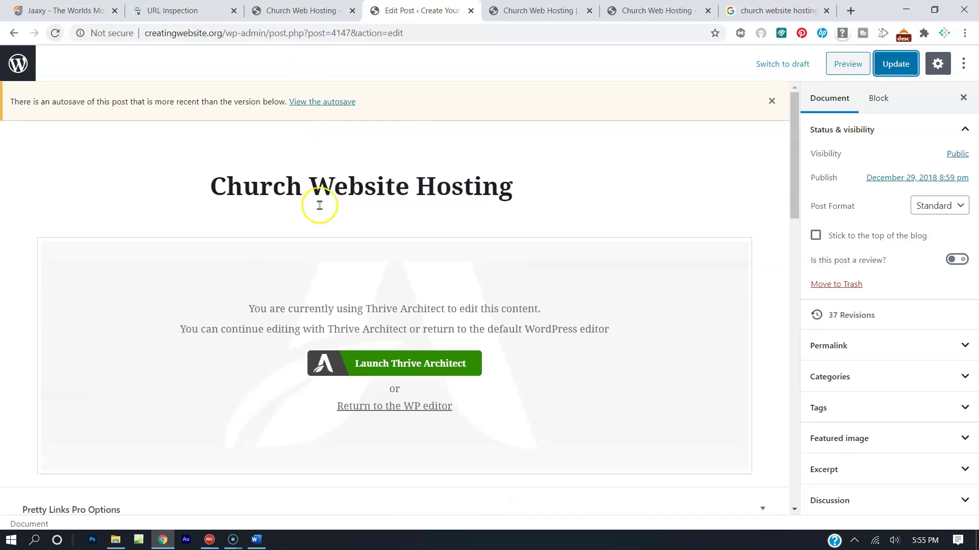
pyautogui.scroll(-2, 360, 186)
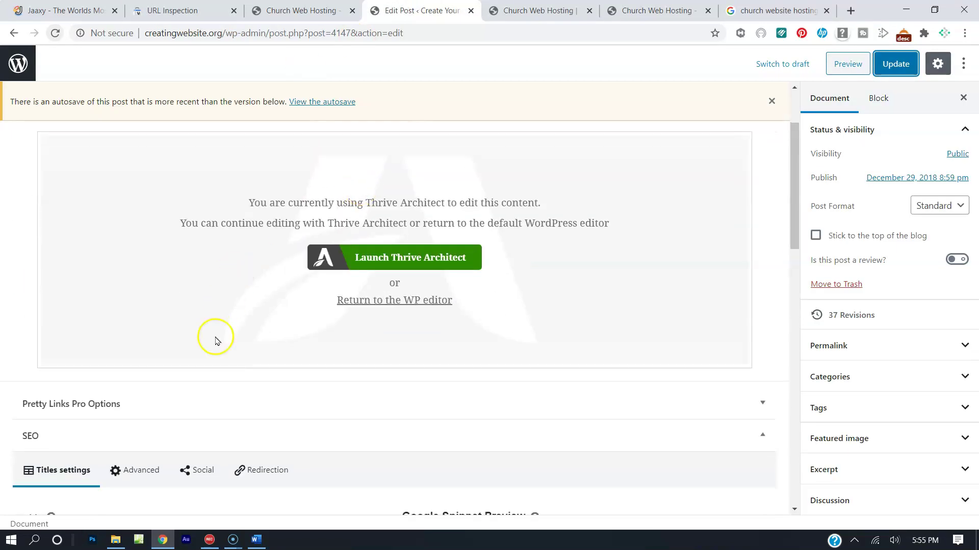
pyautogui.scroll(-4, 216, 341)
pyautogui.scroll(-3, 173, 255)
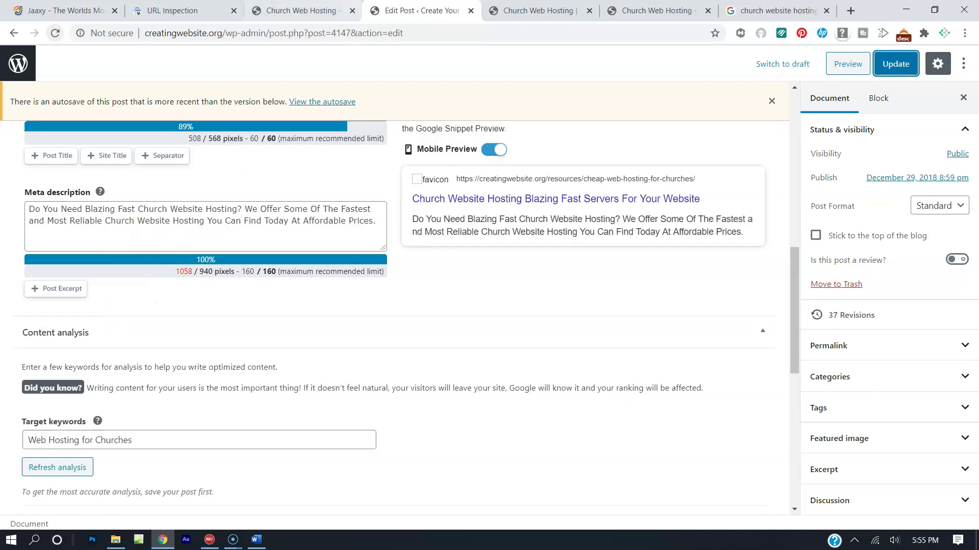
pyautogui.click(173, 11)
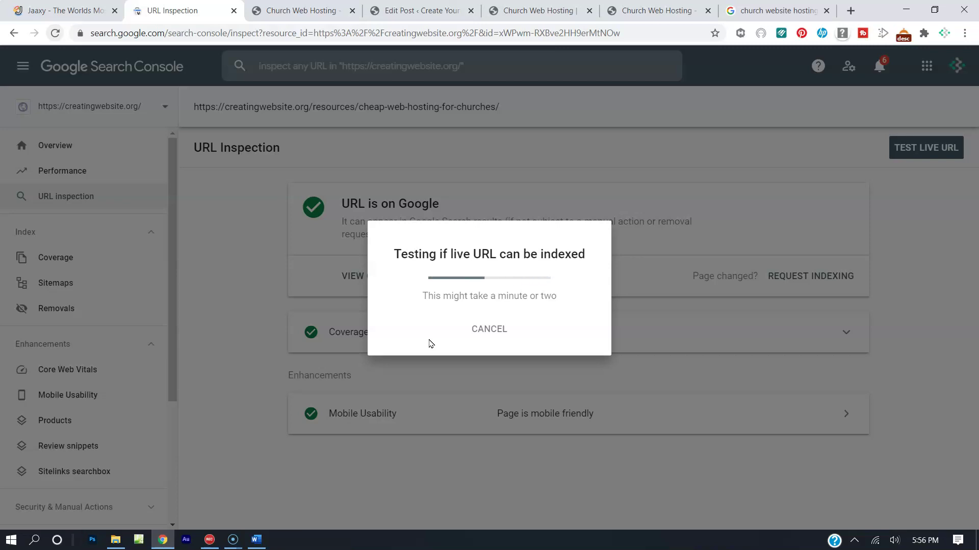
pyautogui.click(423, 11)
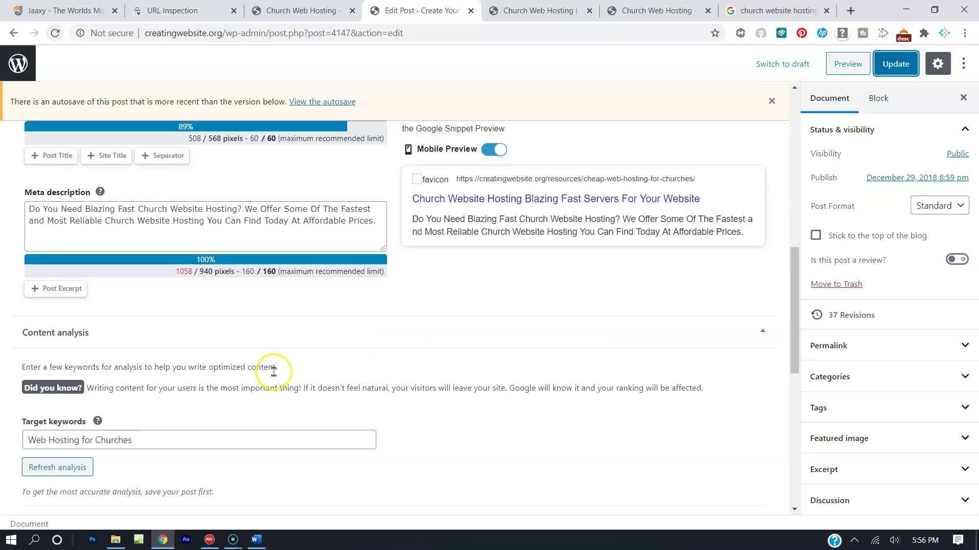
pyautogui.click(535, 10)
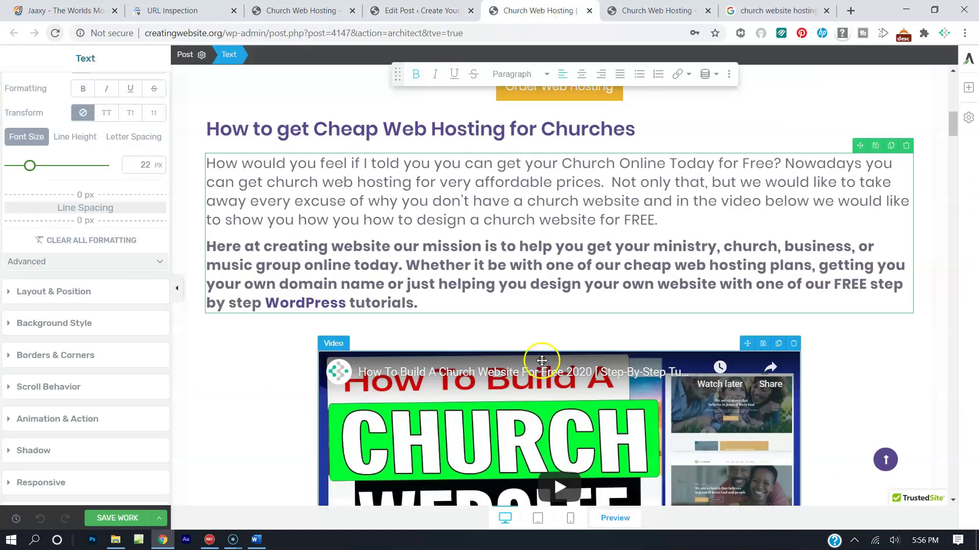
pyautogui.scroll(4, 437, 283)
pyautogui.scroll(6, 437, 284)
pyautogui.scroll(-10, 439, 285)
pyautogui.scroll(2, 434, 286)
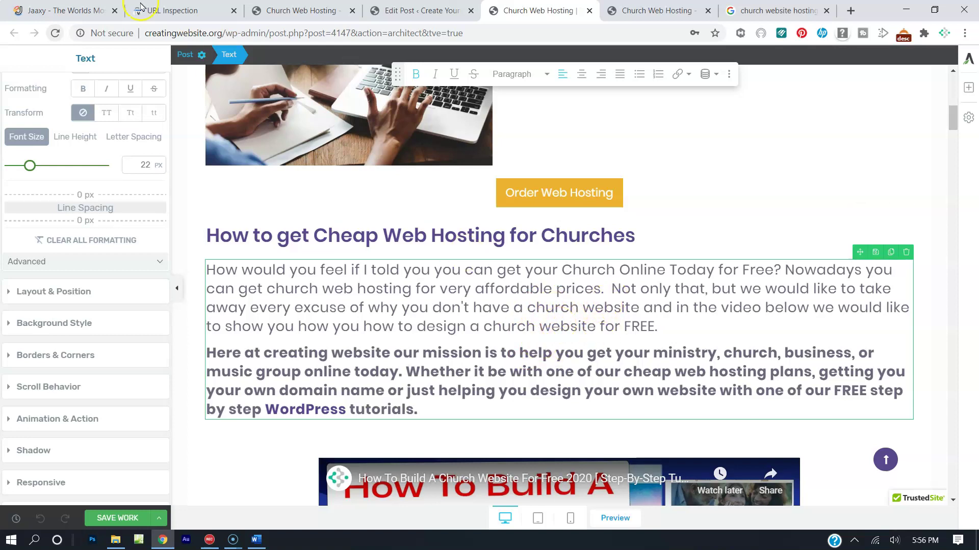
# - Dismiss the indexing request dialog in Search Console, return to the Overview and inspect the church hosting post's URL again
pyautogui.click(178, 7)
pyautogui.click(652, 319)
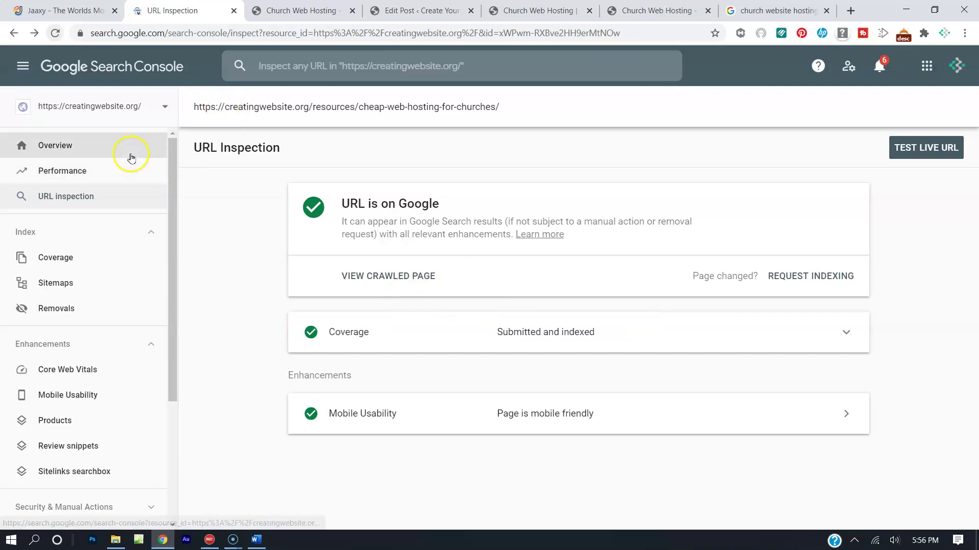
pyautogui.click(106, 149)
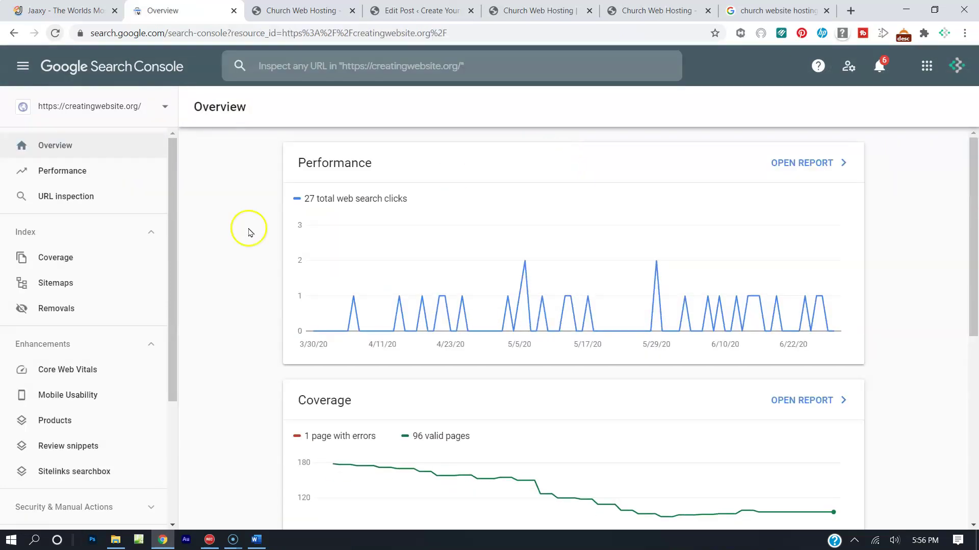
pyautogui.click(103, 145)
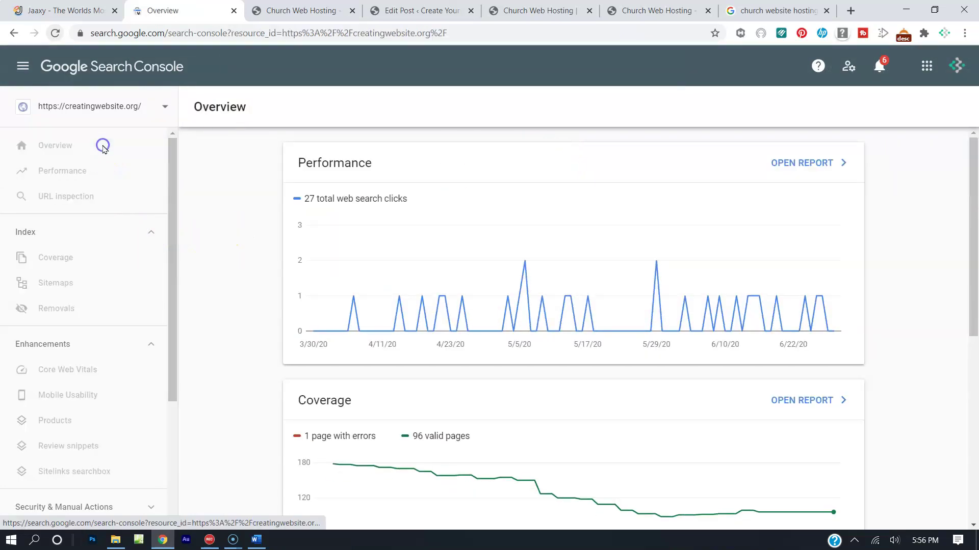
pyautogui.click(510, 71)
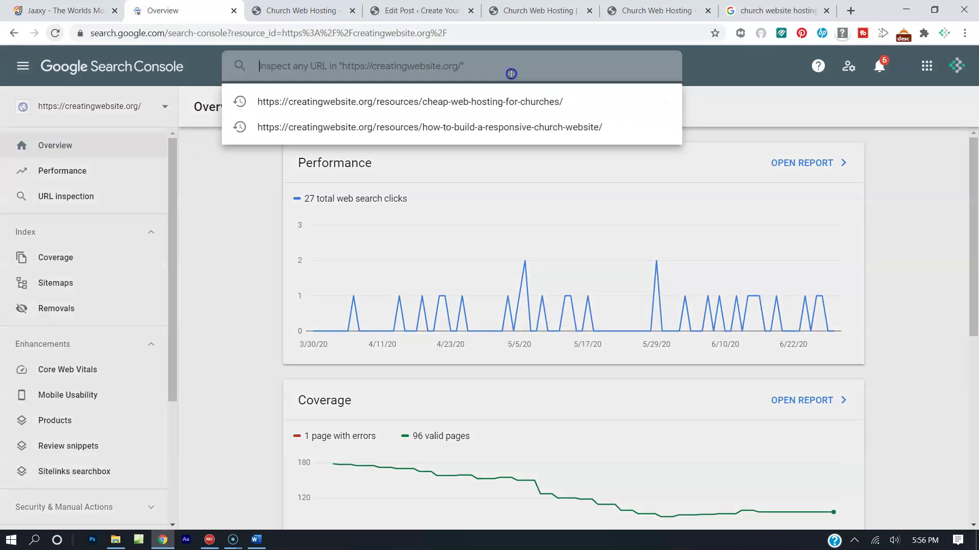
pyautogui.hotkey('ctrl', 'v')
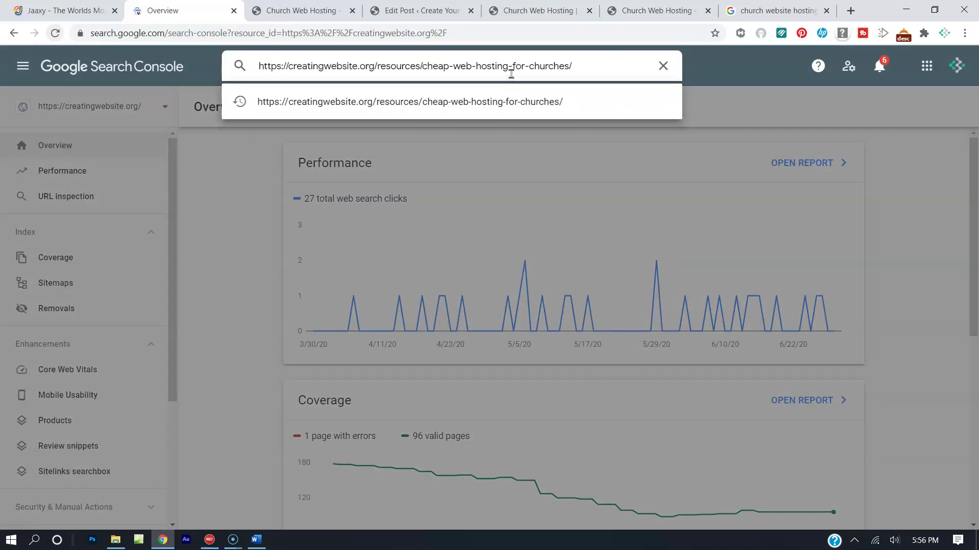
pyautogui.press('Return')
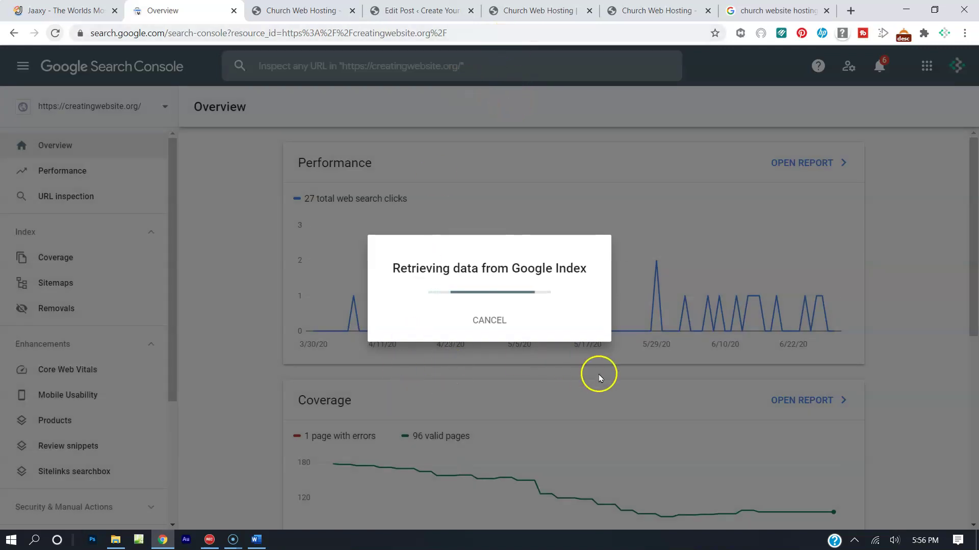
# - In Thrive Architect, change "church web hosting" to "church website hosting" in the paragraph under the "How to get Cheap Web Hosting for Churches" heading
pyautogui.click(415, 11)
pyautogui.click(535, 11)
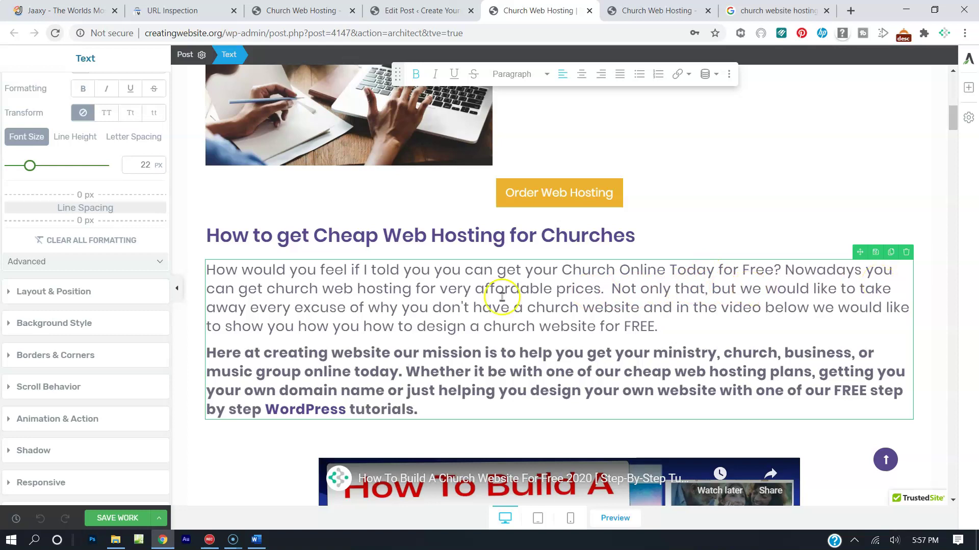
pyautogui.click(351, 291)
pyautogui.write('s')
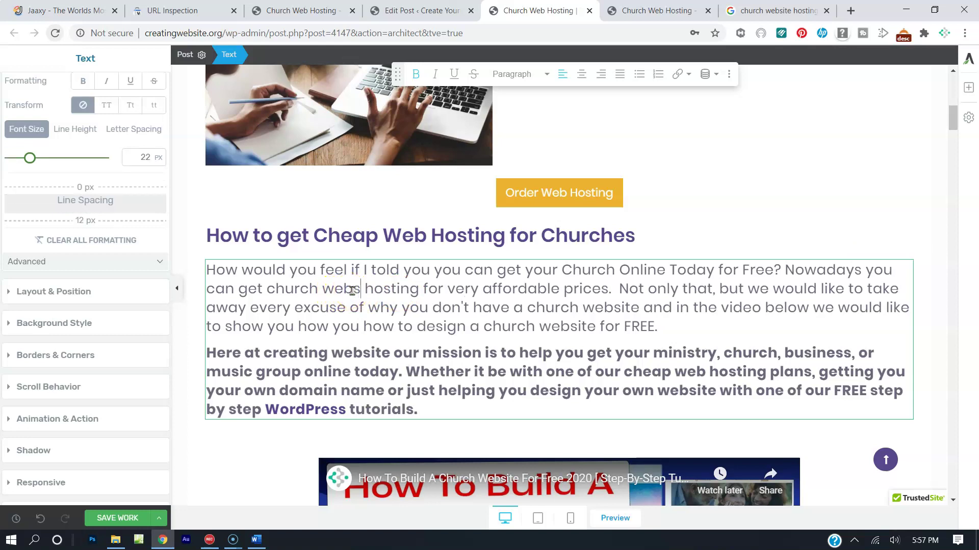
pyautogui.write('ite')
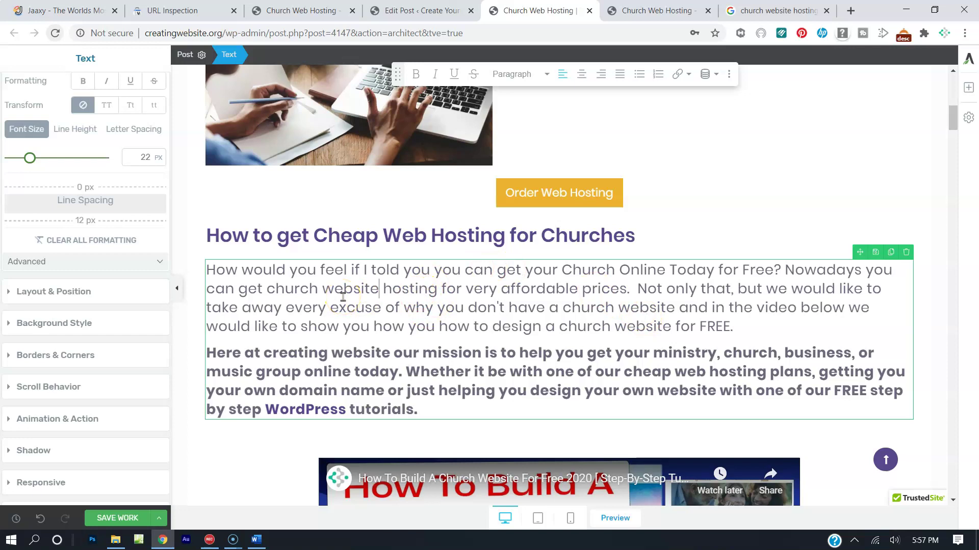
# - Set the title of the laptop image to "church website hosting" and save the post's content
pyautogui.scroll(4, 343, 297)
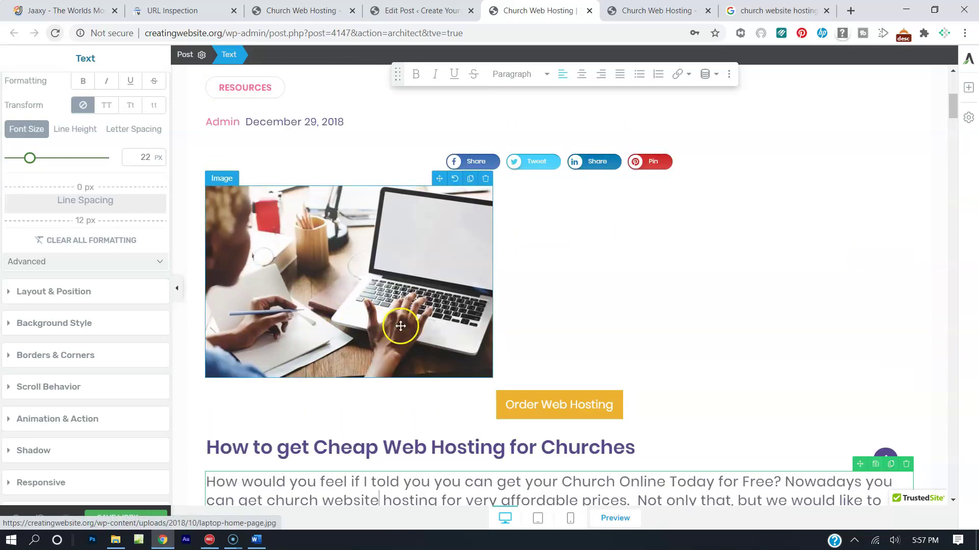
pyautogui.click(386, 285)
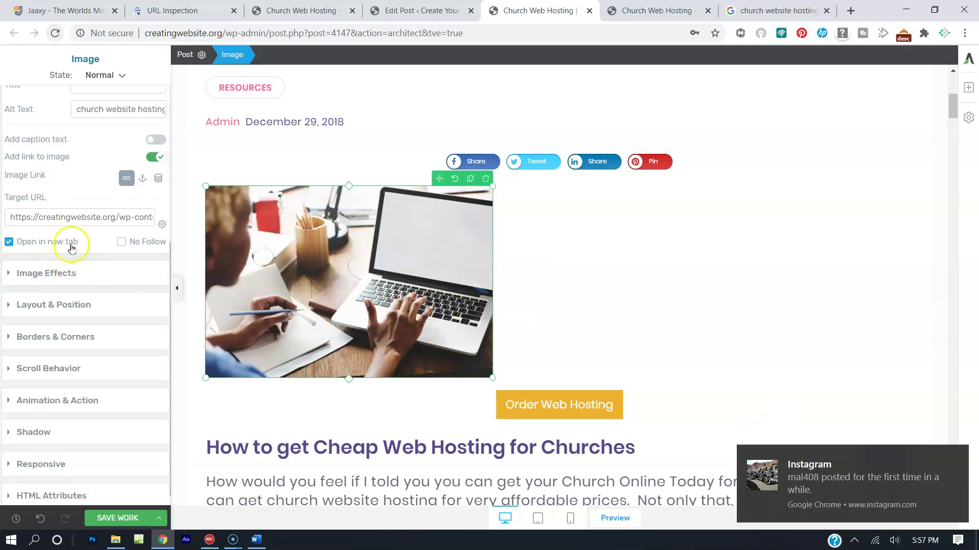
pyautogui.scroll(4, 71, 239)
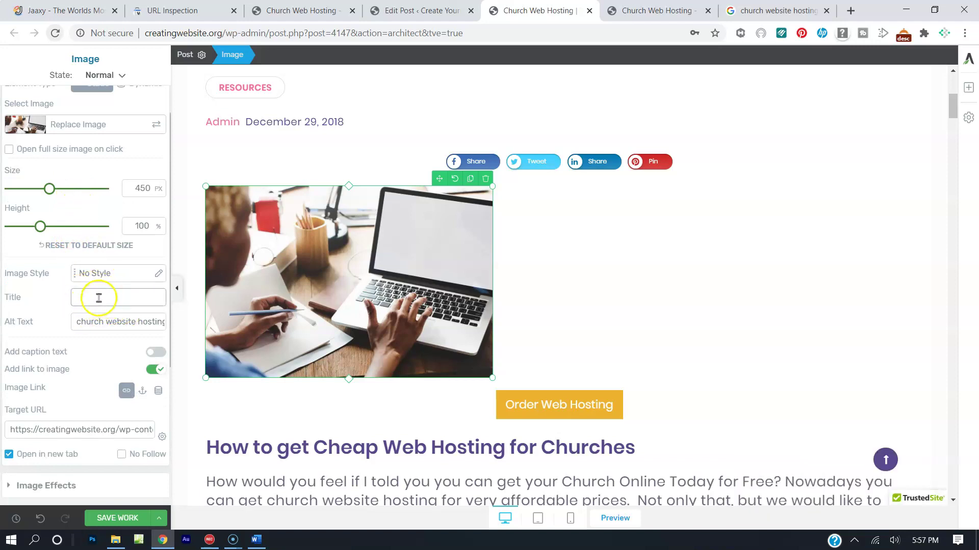
pyautogui.click(284, 288)
pyautogui.click(137, 299)
pyautogui.write('church website hosting')
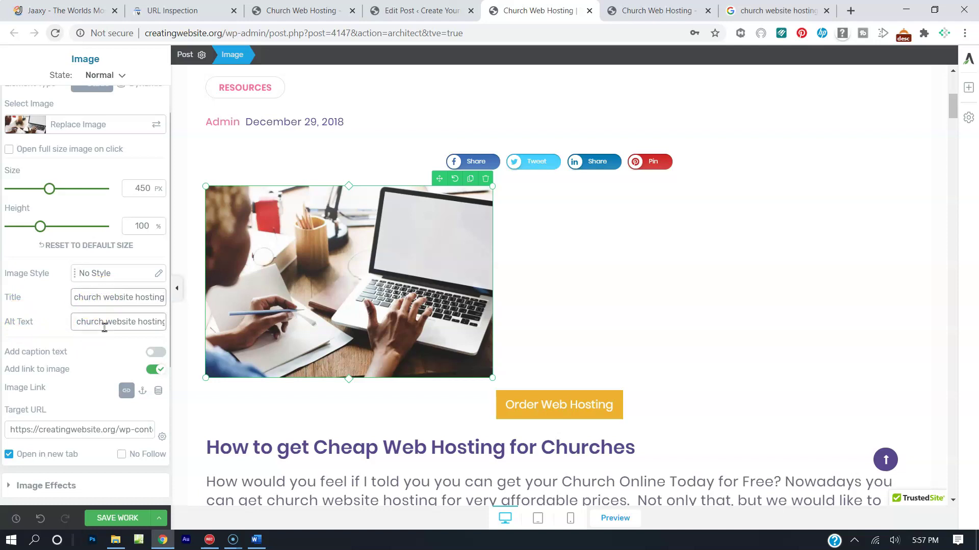
pyautogui.tripleClick(104, 325)
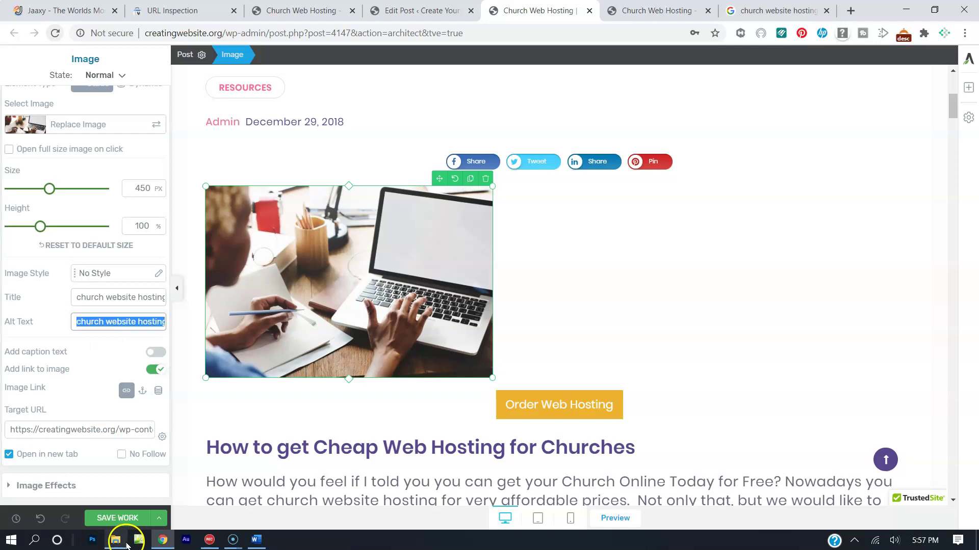
pyautogui.click(125, 523)
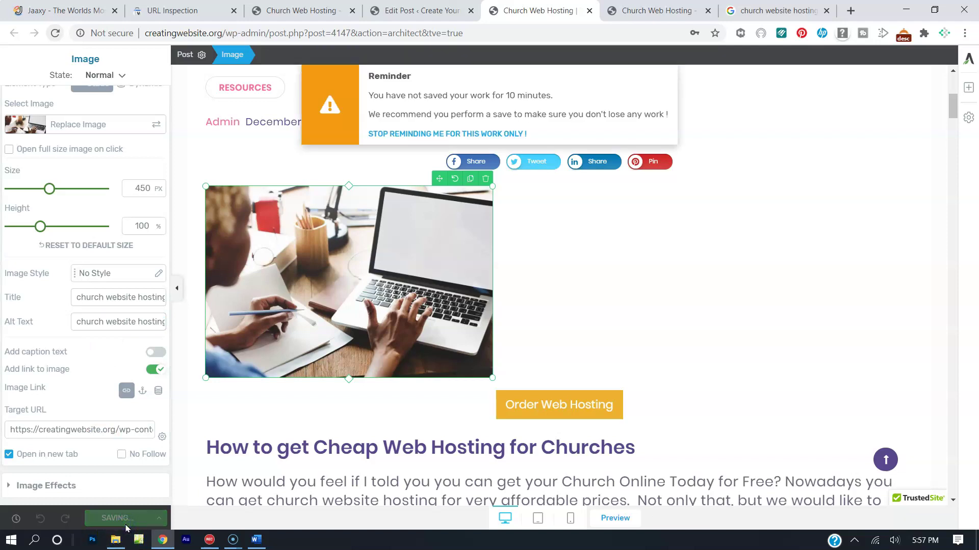
pyautogui.click(247, 379)
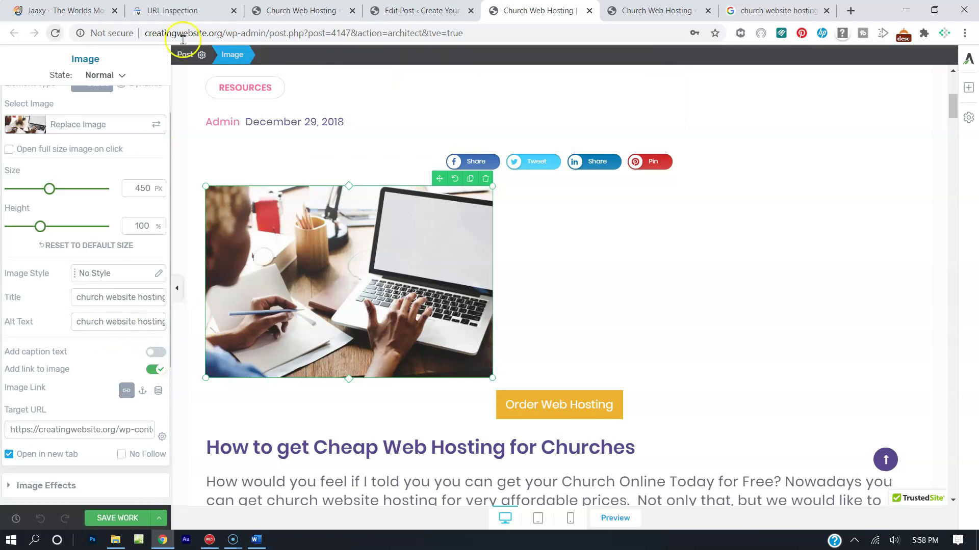
# - Copy the church hosting post's URL from its live page and enter it in Search Console's URL inspection field
pyautogui.click(184, 10)
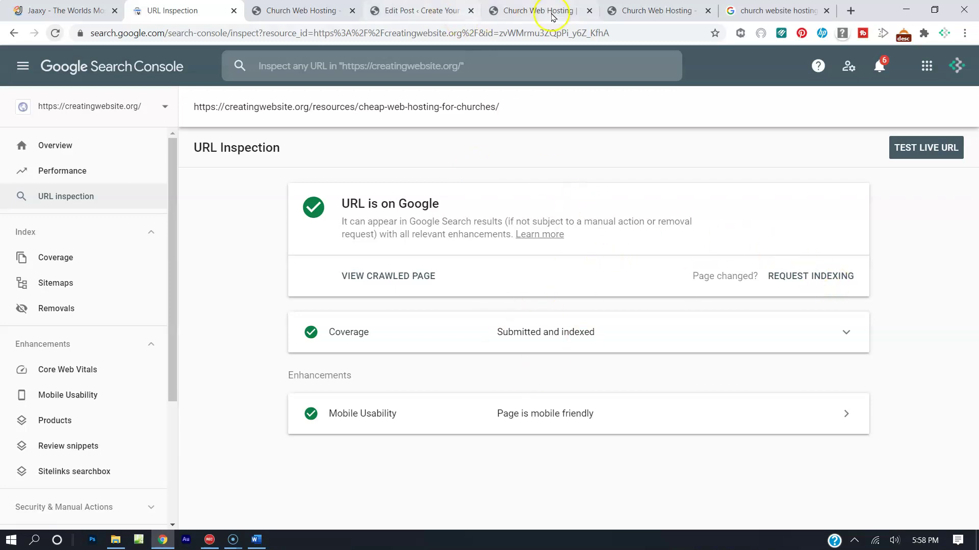
pyautogui.click(310, 7)
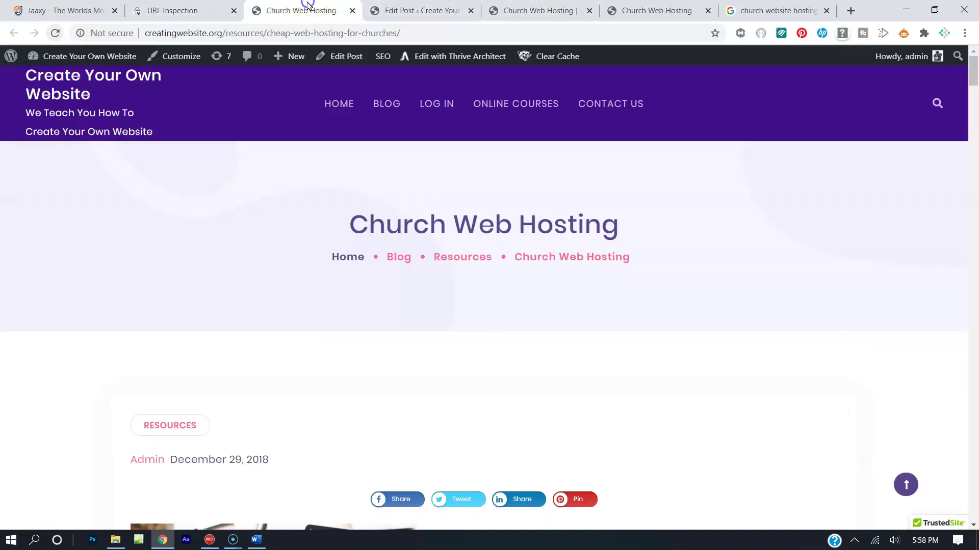
pyautogui.click(335, 34)
pyautogui.hotkey('ctrl', 'c')
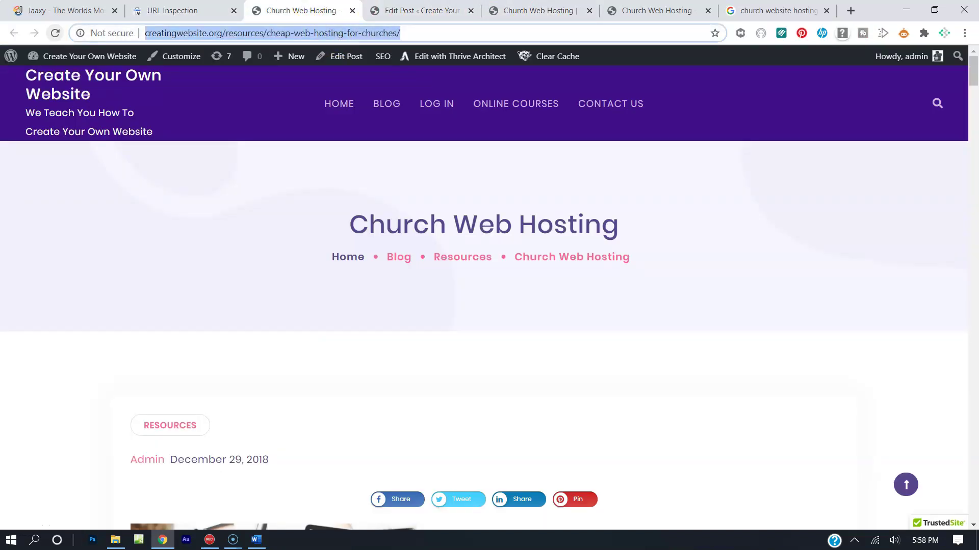
pyautogui.click(204, 10)
pyautogui.click(420, 73)
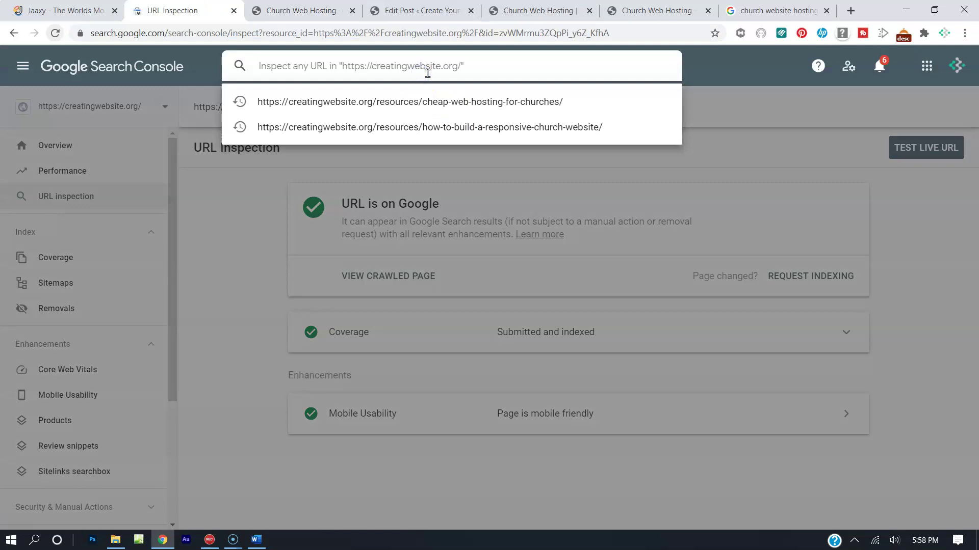
pyautogui.hotkey('ctrl', 'v')
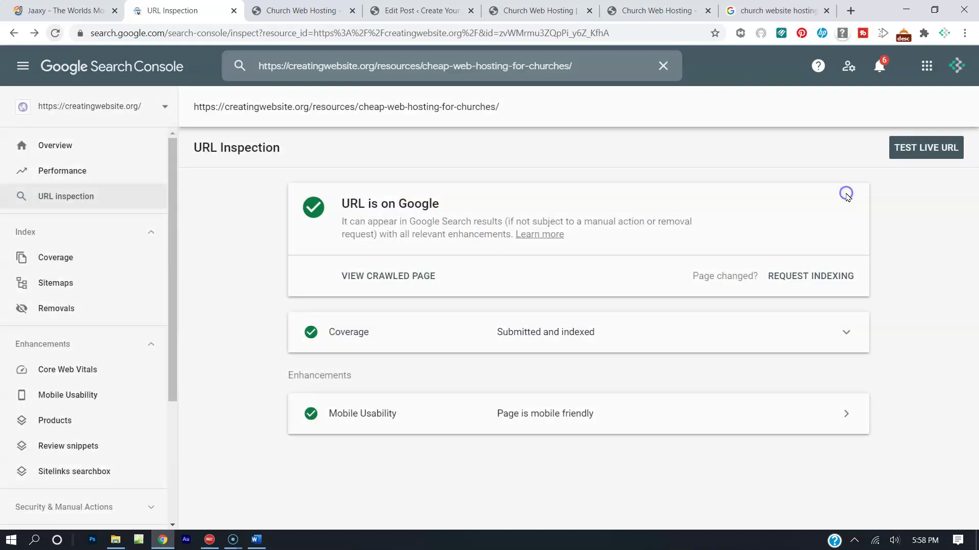
pyautogui.click(846, 195)
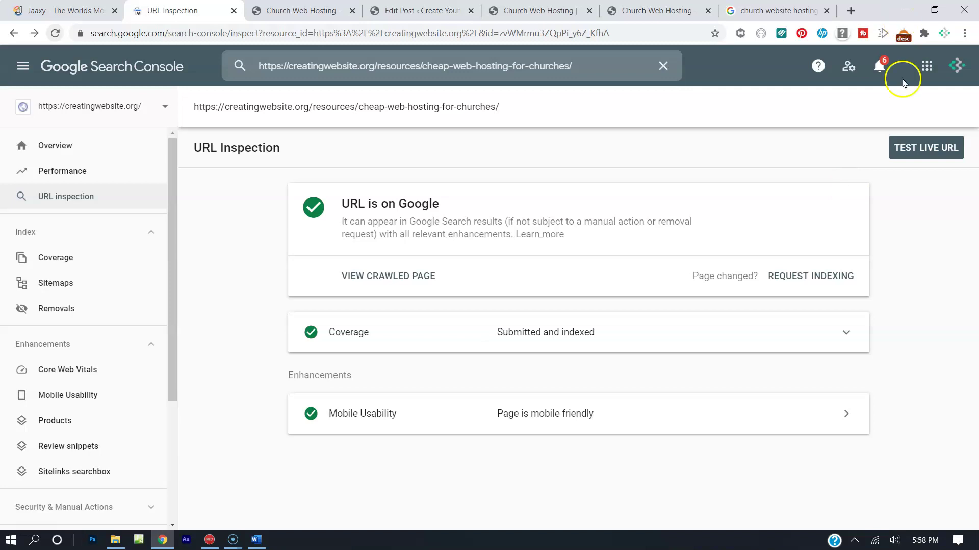
# - Review the Google results for the target query, the post's SEO title and meta description, and the live page's opening content
pyautogui.click(764, 11)
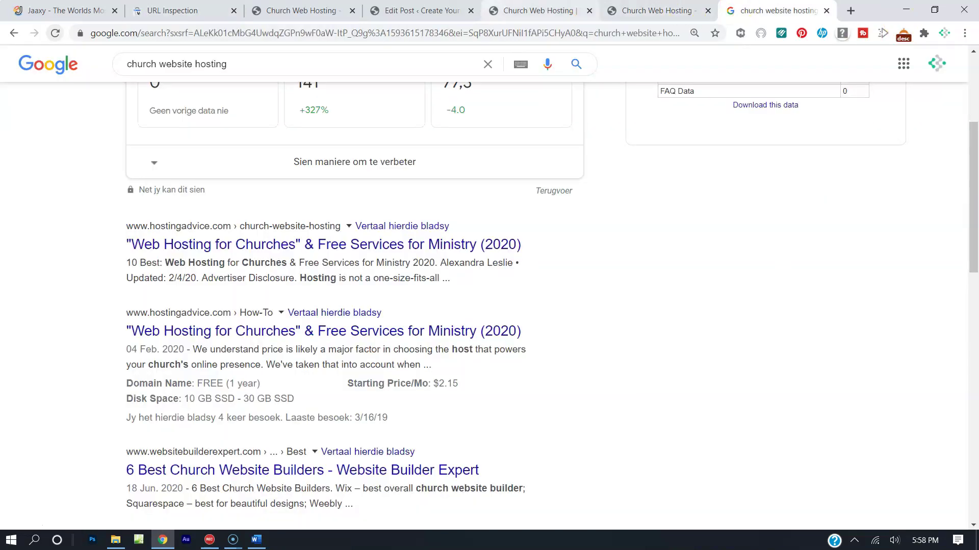
pyautogui.click(440, 7)
pyautogui.scroll(10, 437, 92)
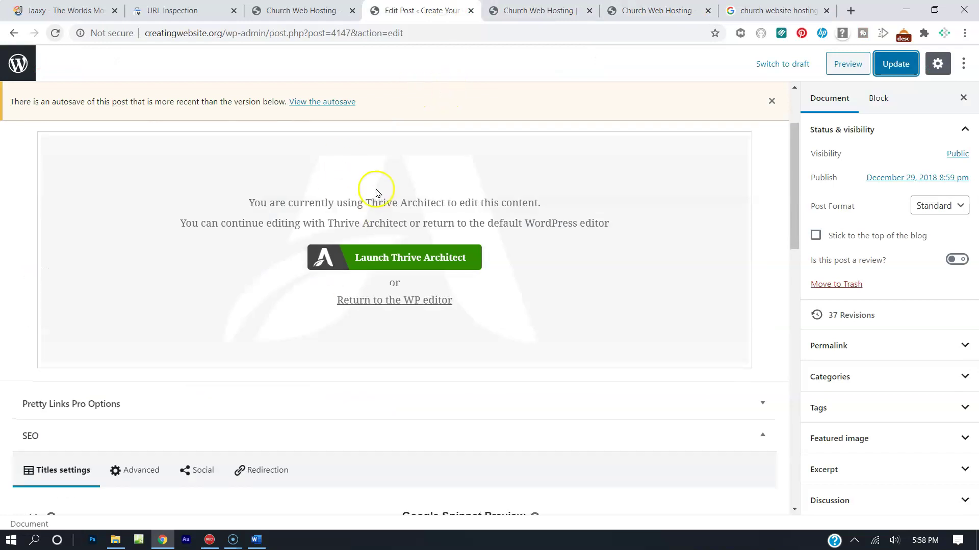
pyautogui.scroll(3, 368, 201)
pyautogui.scroll(-10, 372, 184)
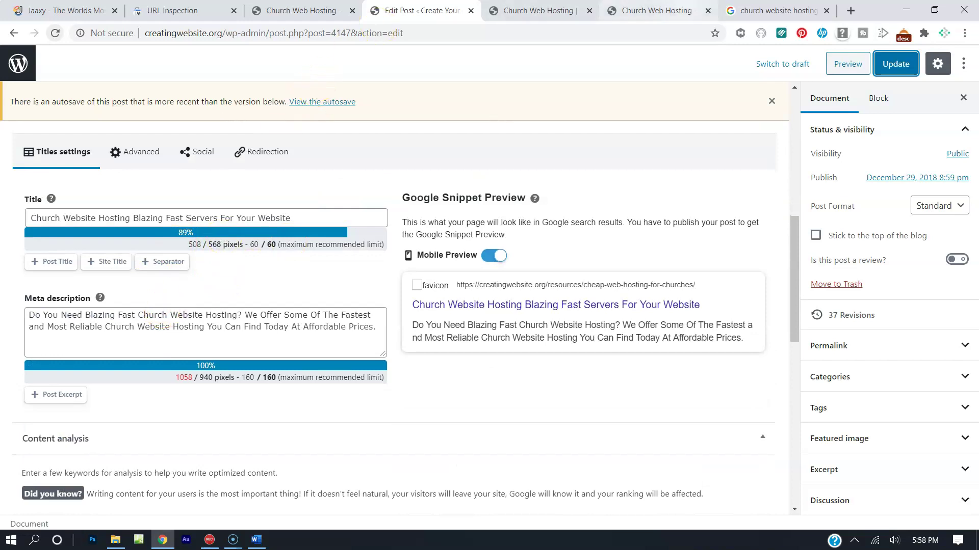
pyautogui.click(665, 7)
pyautogui.scroll(-5, 623, 301)
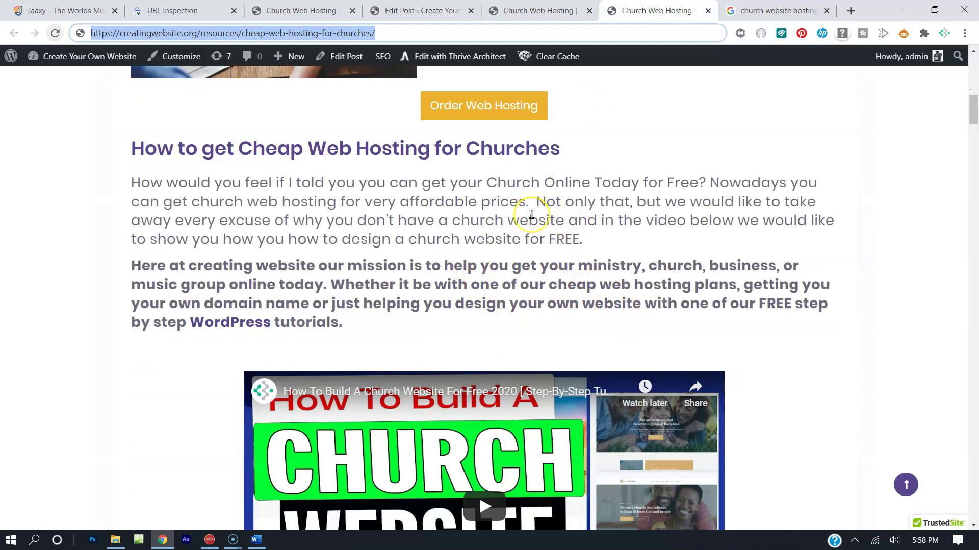
pyautogui.scroll(4, 531, 214)
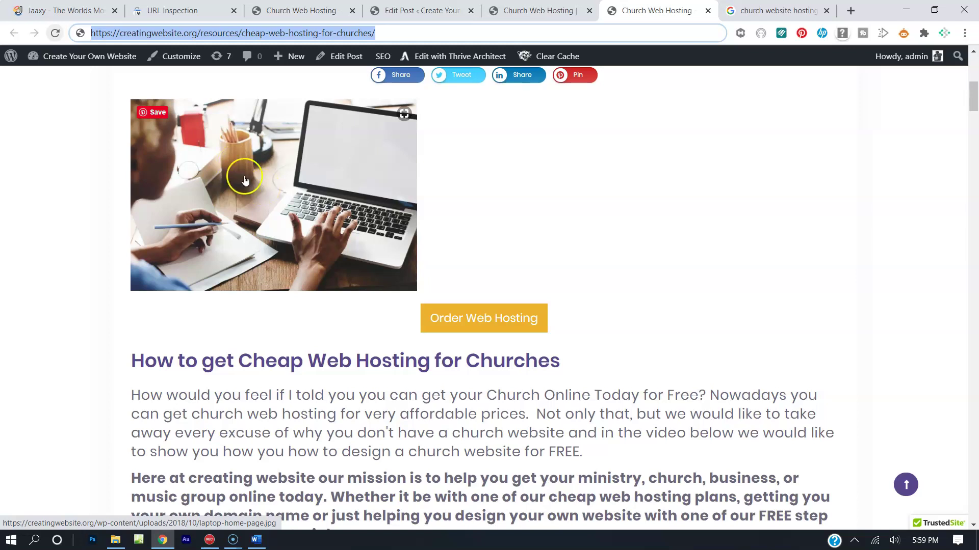
pyautogui.scroll(8, 539, 317)
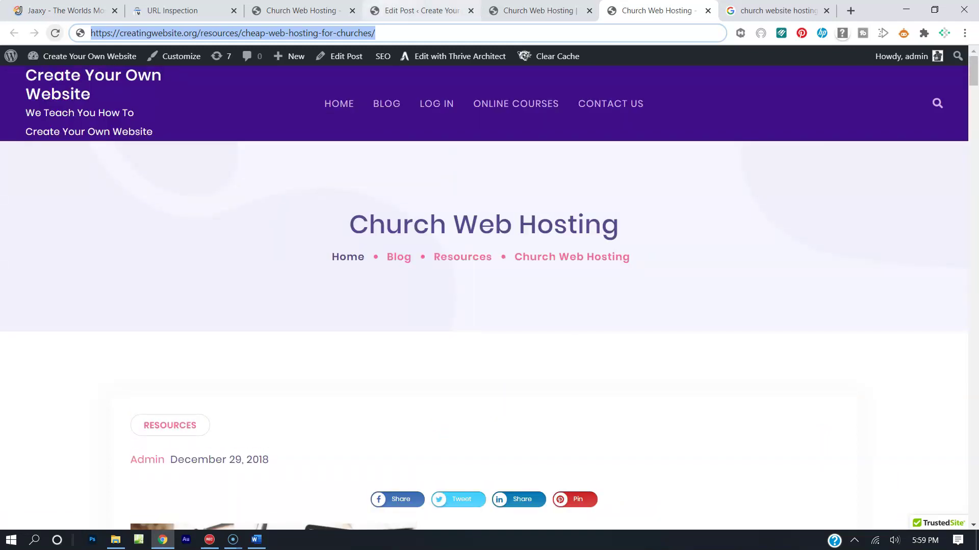